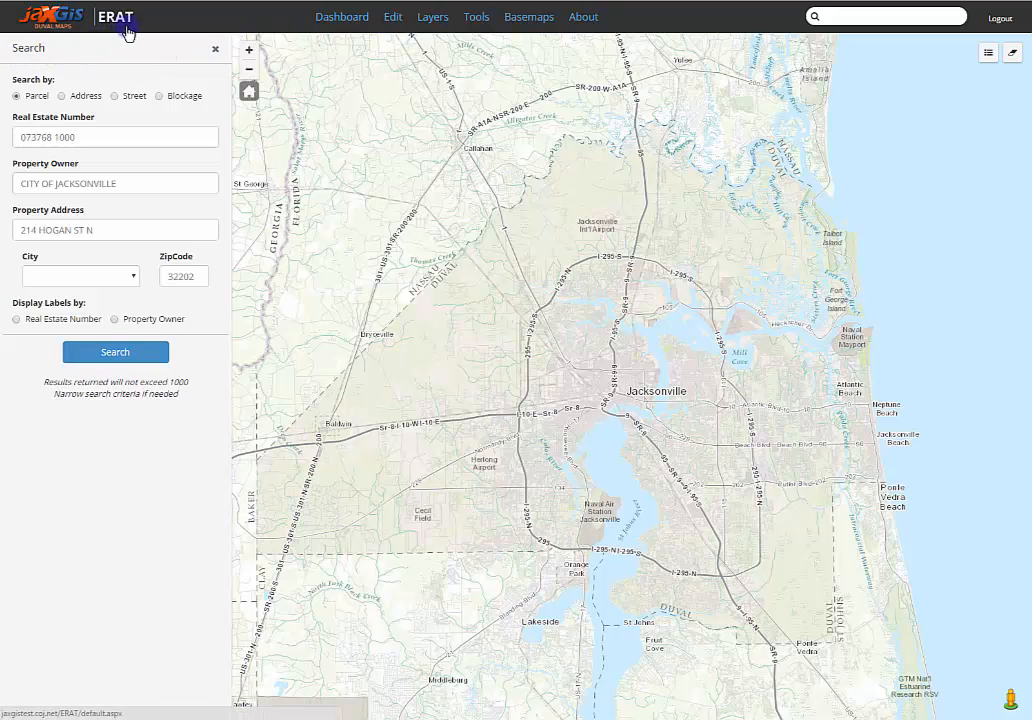
Step: Open the blockage editing page with the map showing the streets around Neptune Beach Elementary
click(398, 22)
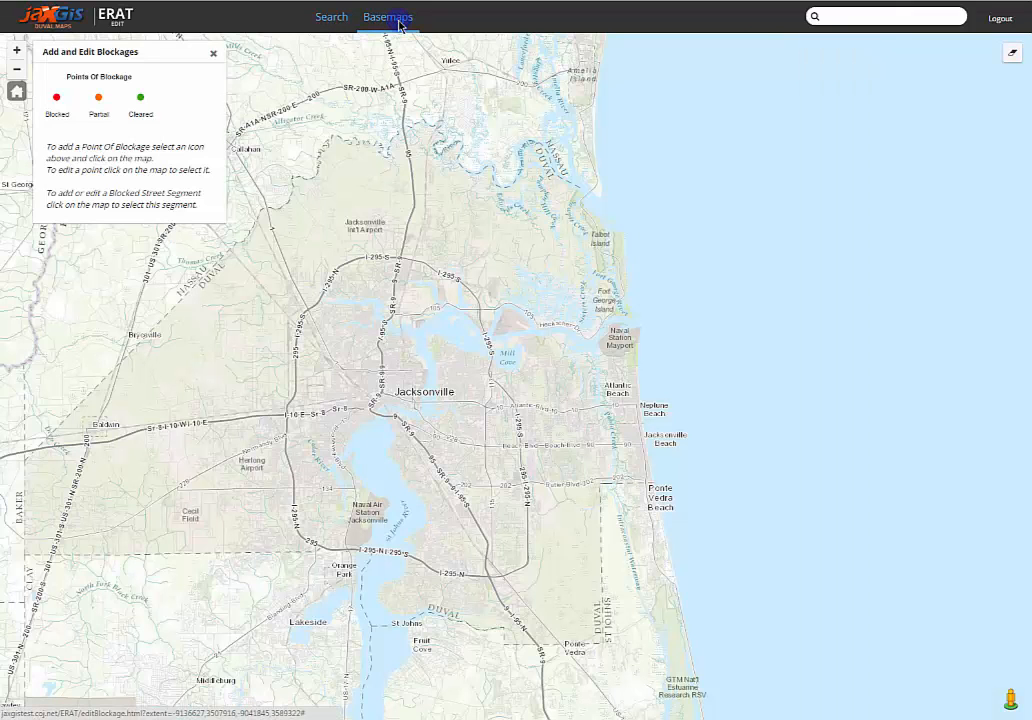
drag(327, 403, 406, 387)
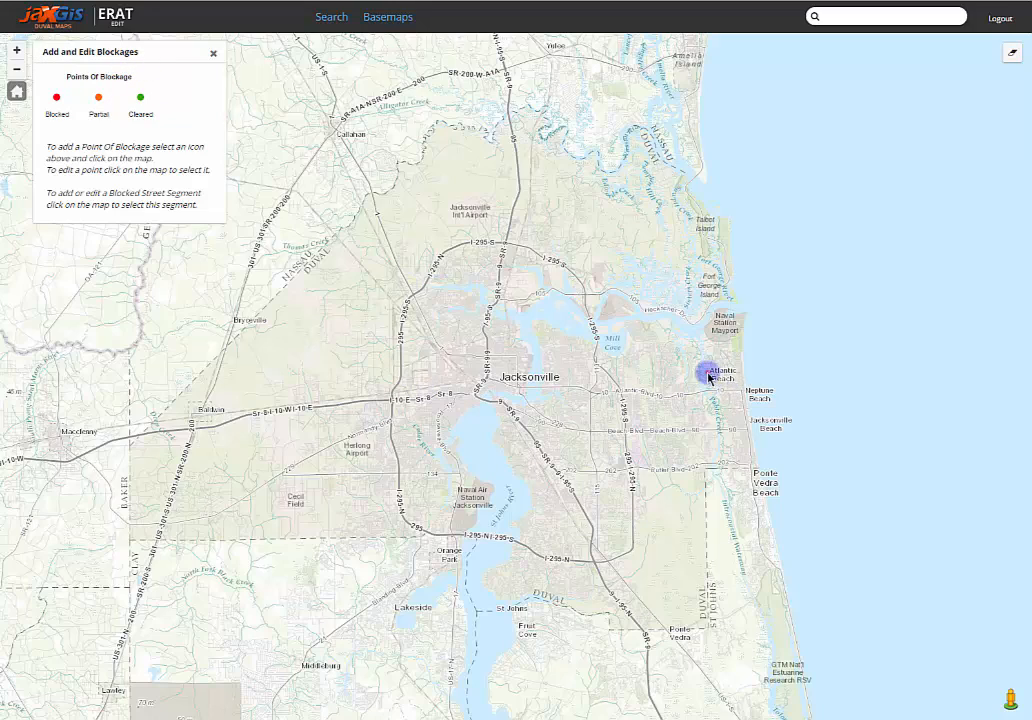
drag(707, 370, 748, 404)
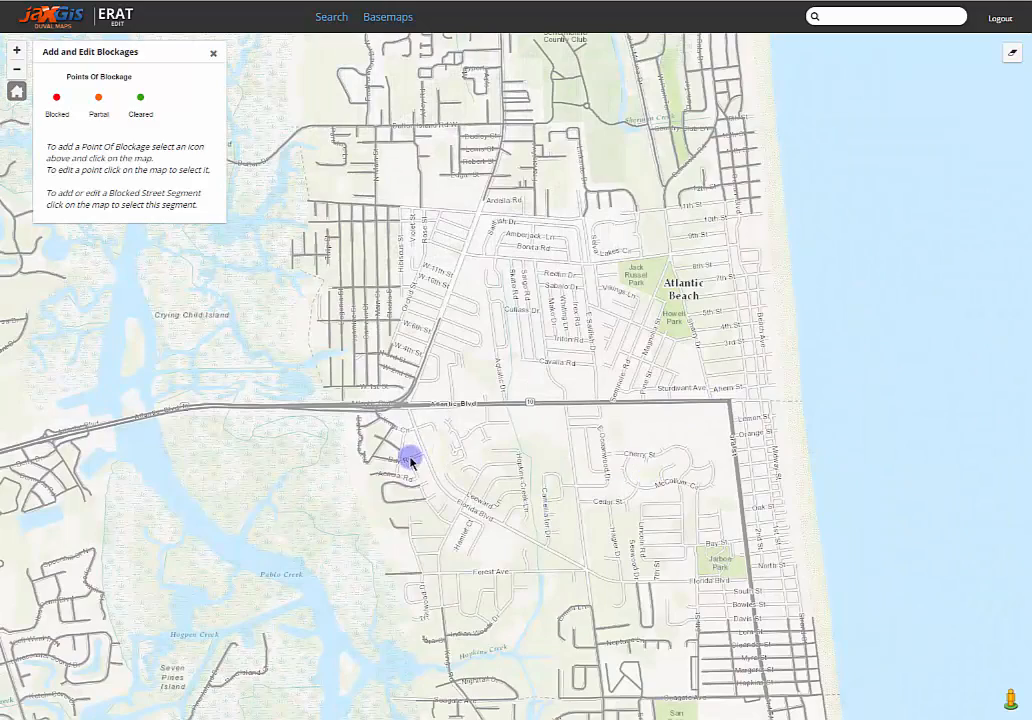
drag(394, 455, 781, 629)
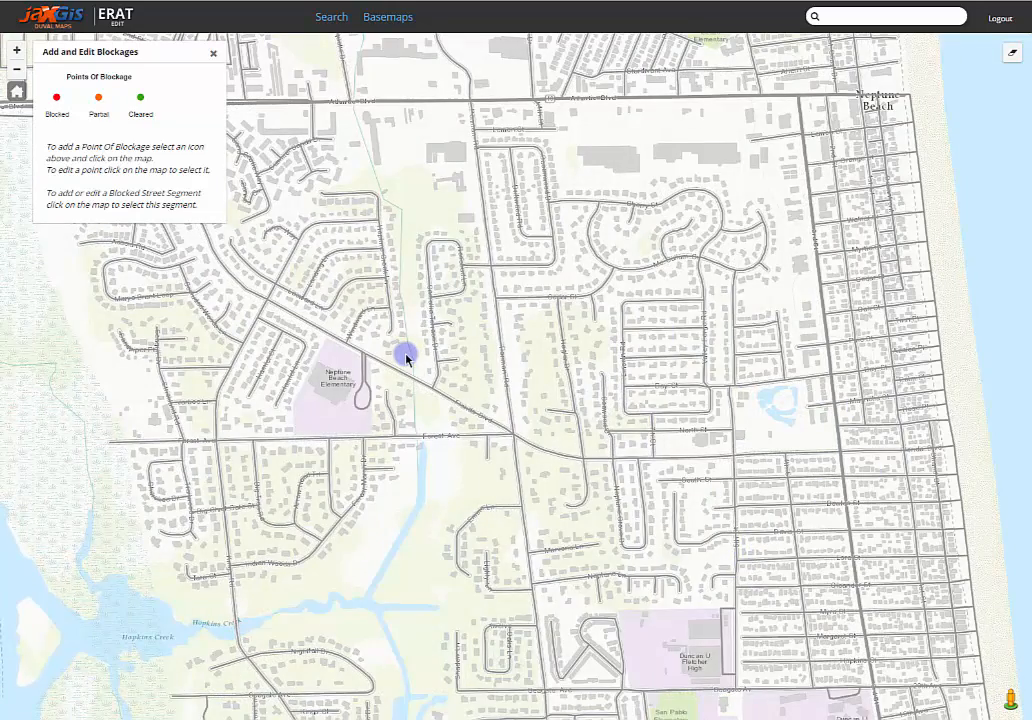
scroll(414, 361, up, 1)
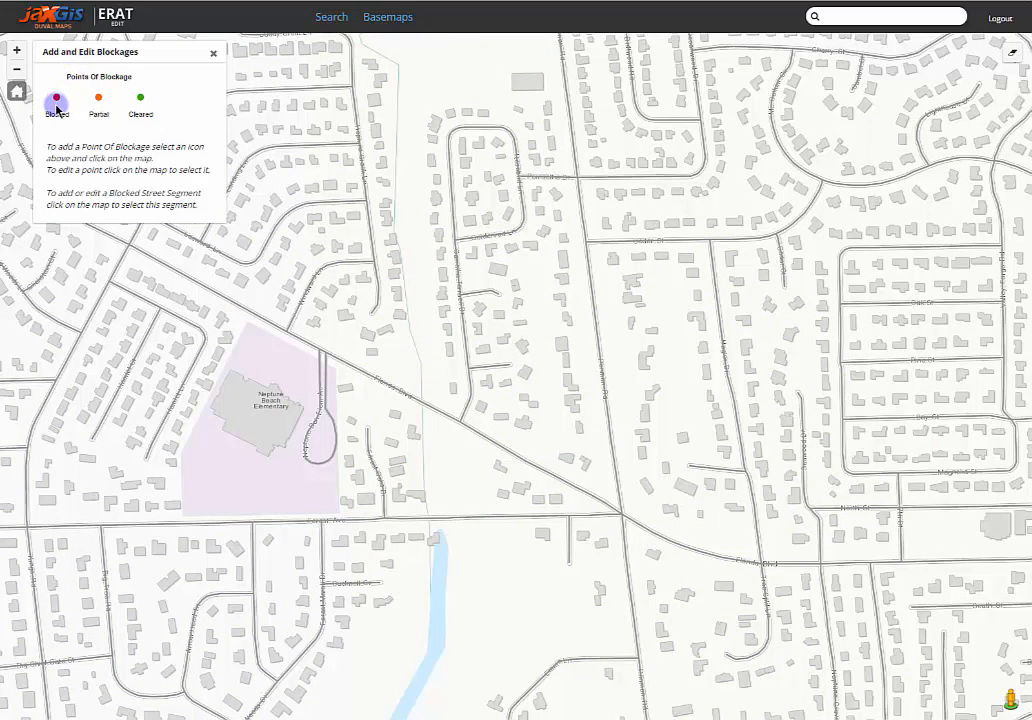
click(57, 105)
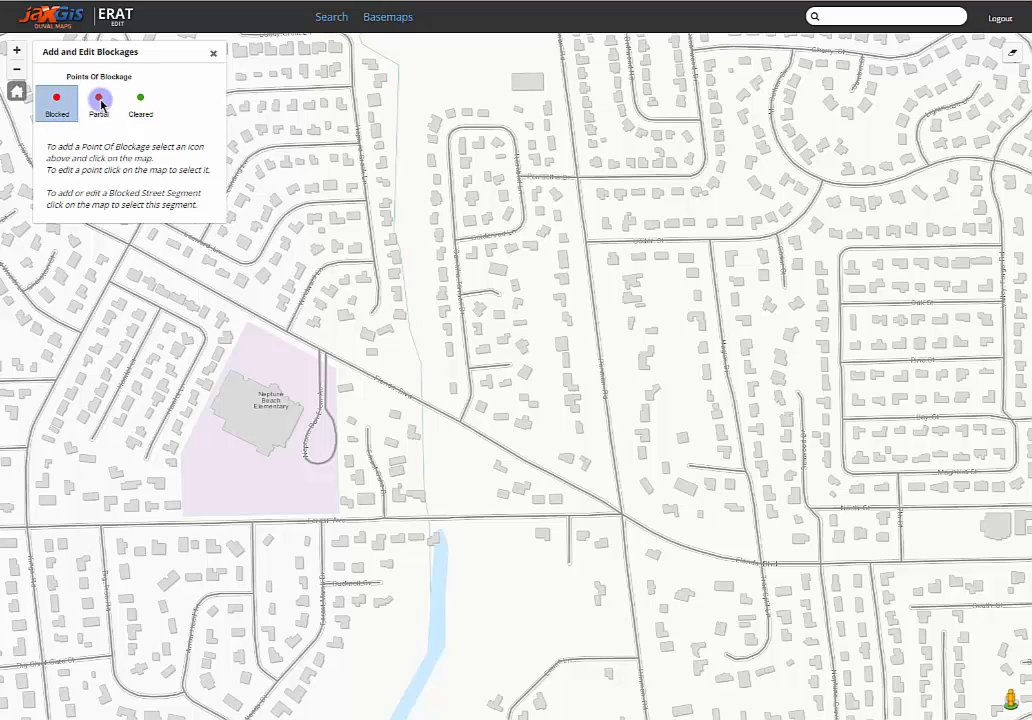
click(99, 100)
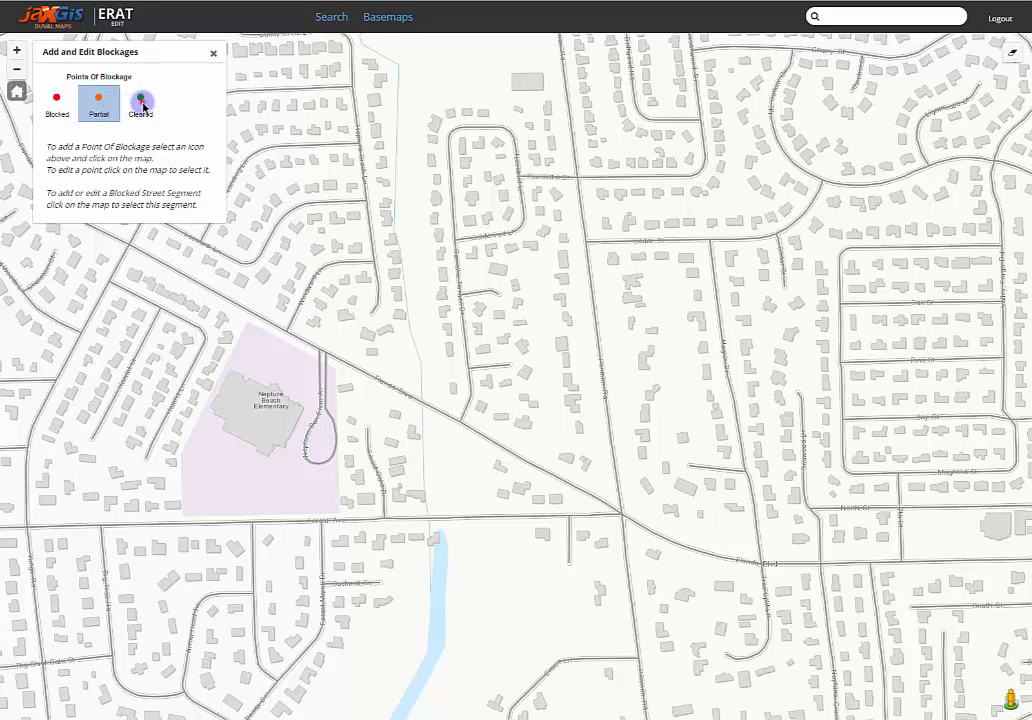
click(141, 104)
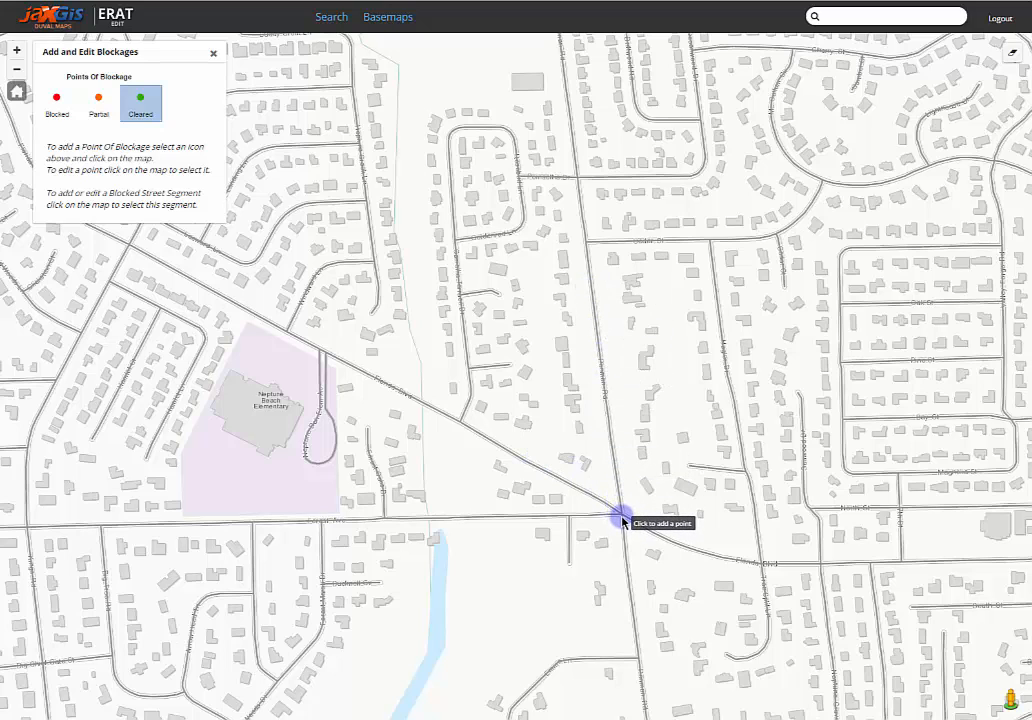
Step: Add a Blocked point of blockage where Florida Blvd, Penman Rd and Forest Ave meet
click(57, 99)
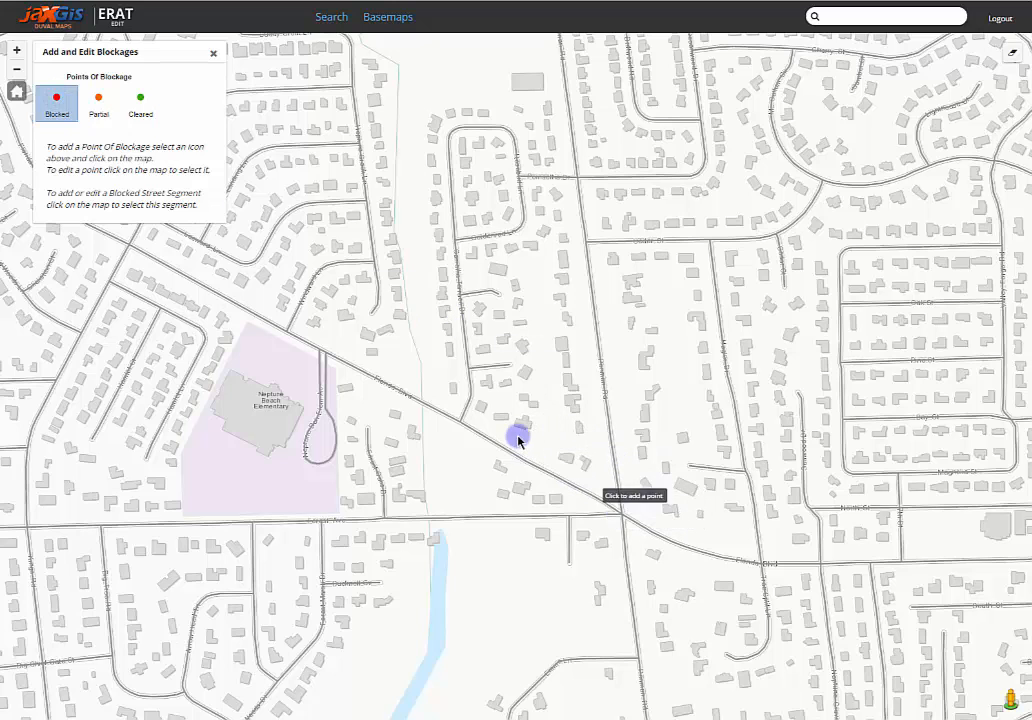
drag(585, 467, 364, 362)
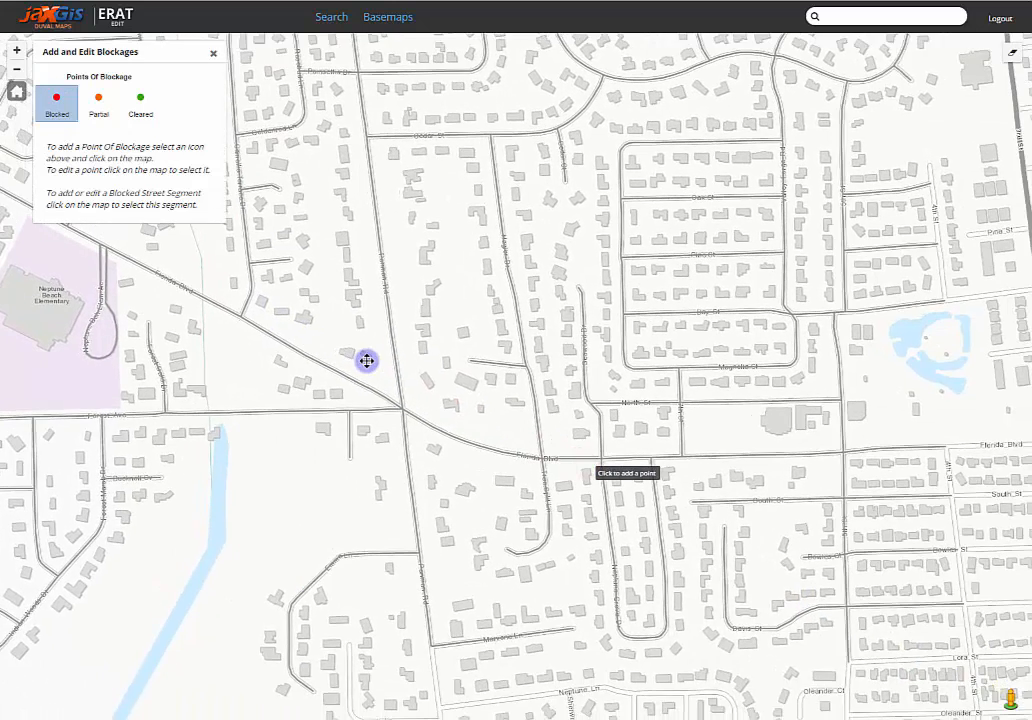
click(403, 410)
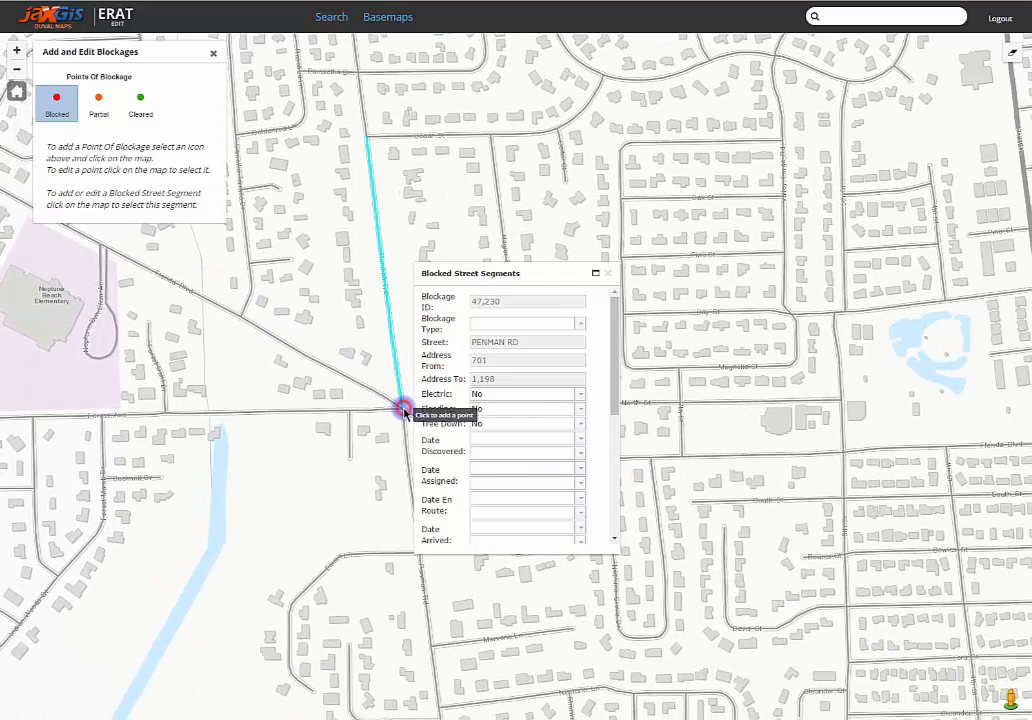
click(403, 410)
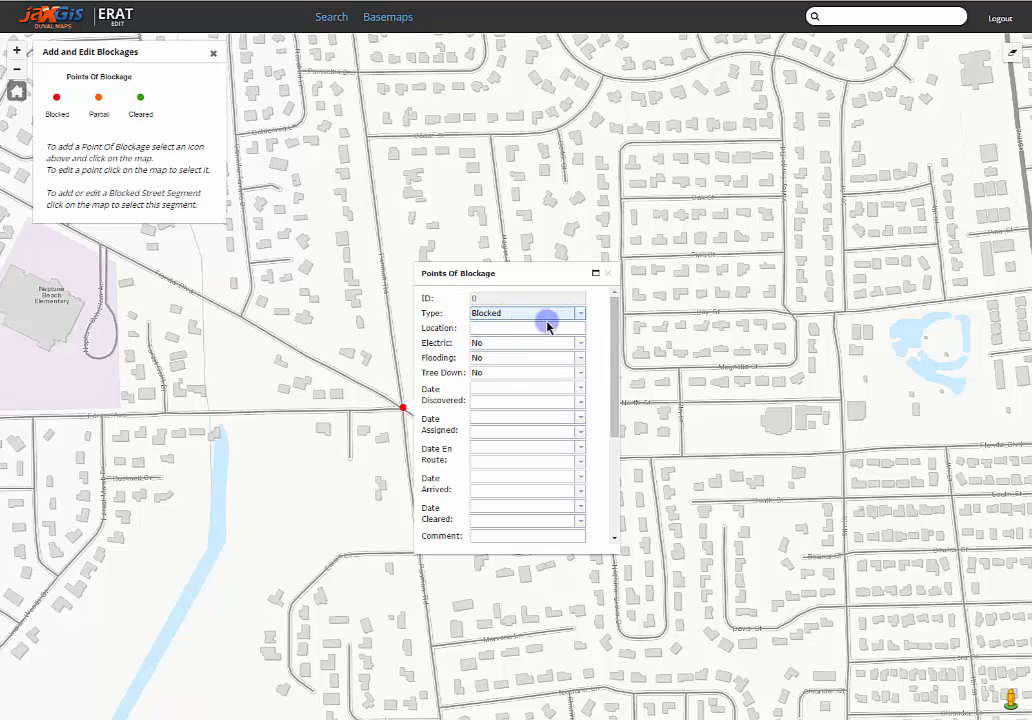
Step: Keep the blockage type as Blocked and enter "Florida Blvd Intersection" as its location
click(580, 316)
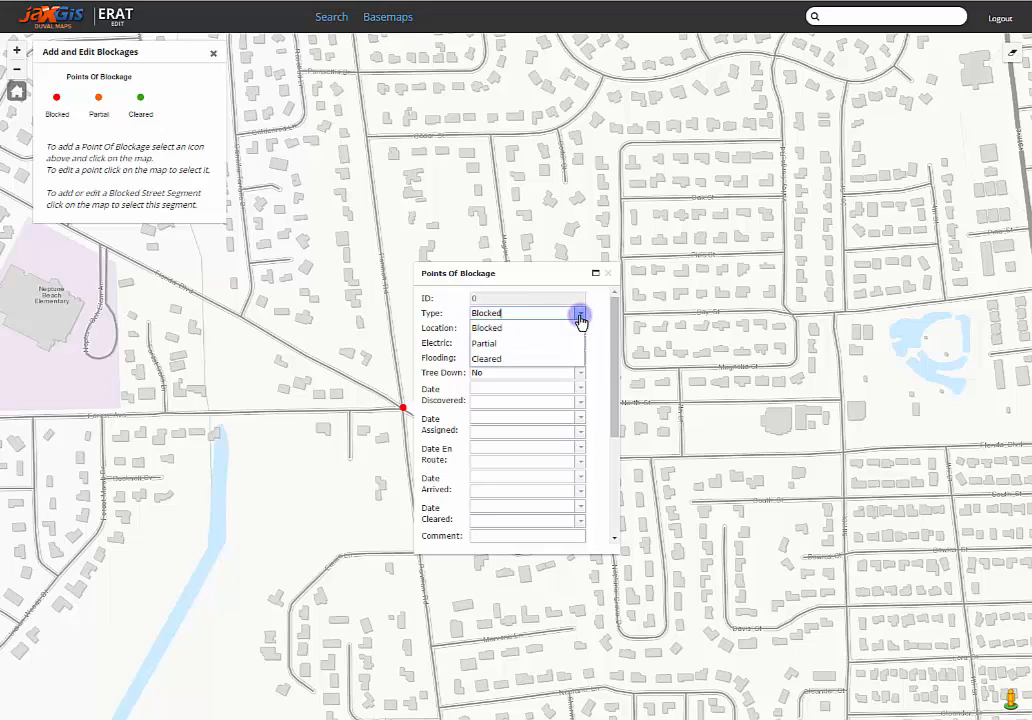
click(505, 328)
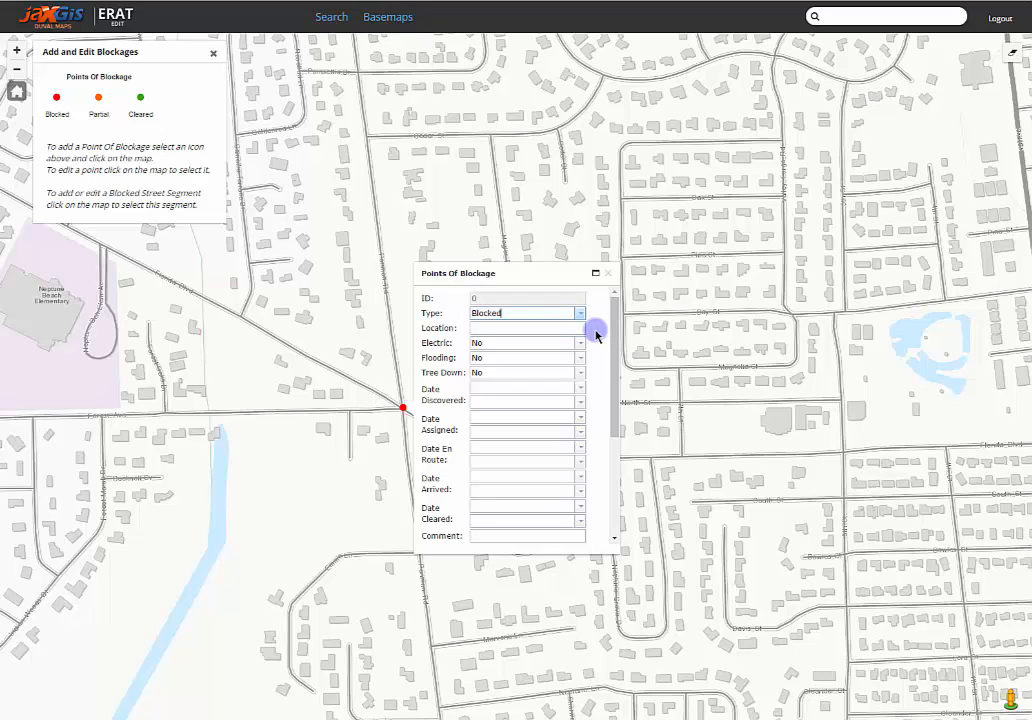
click(527, 327)
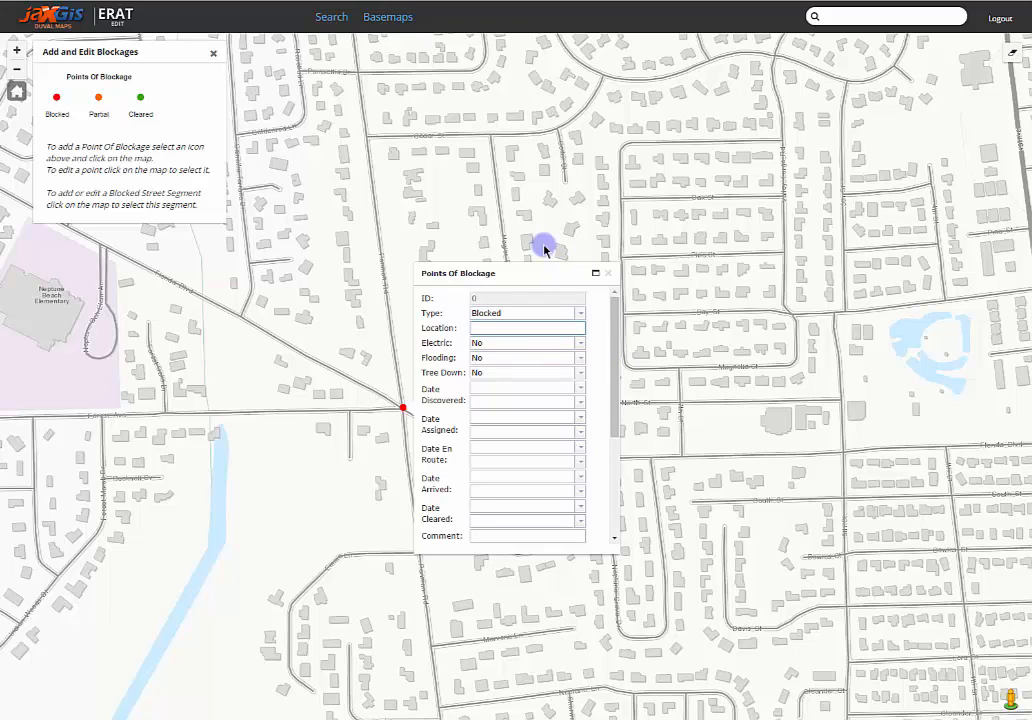
text(Florida Blvd Intersection)
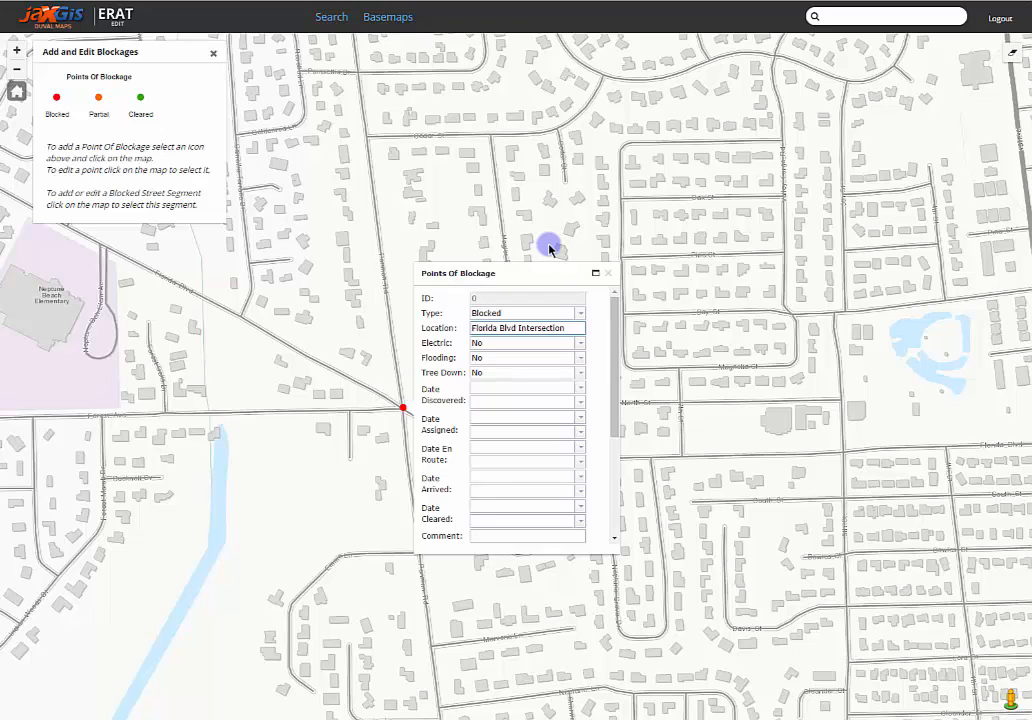
Step: Set Electric to Yes, Flooding to No and Tree Down to Yes for the blockage point
click(584, 345)
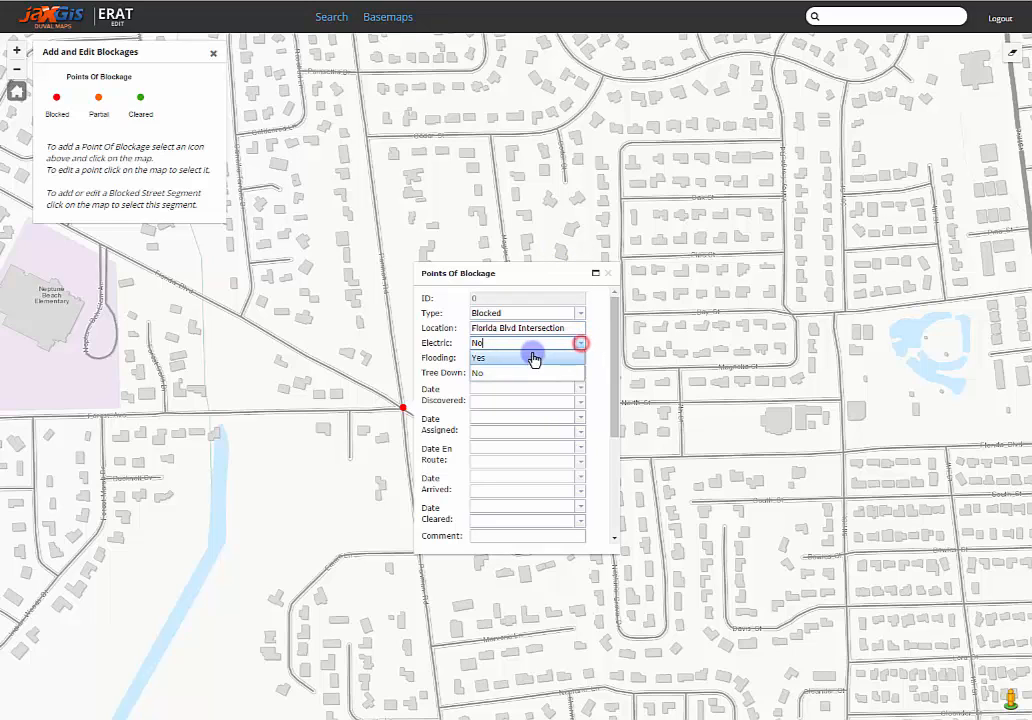
click(509, 364)
click(581, 359)
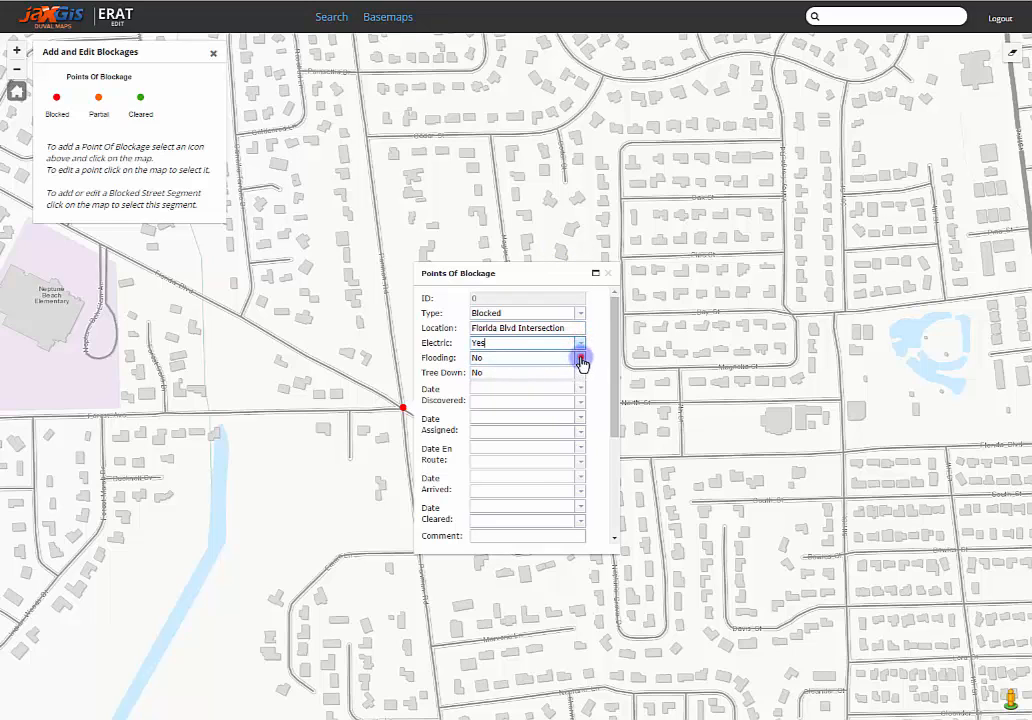
click(495, 390)
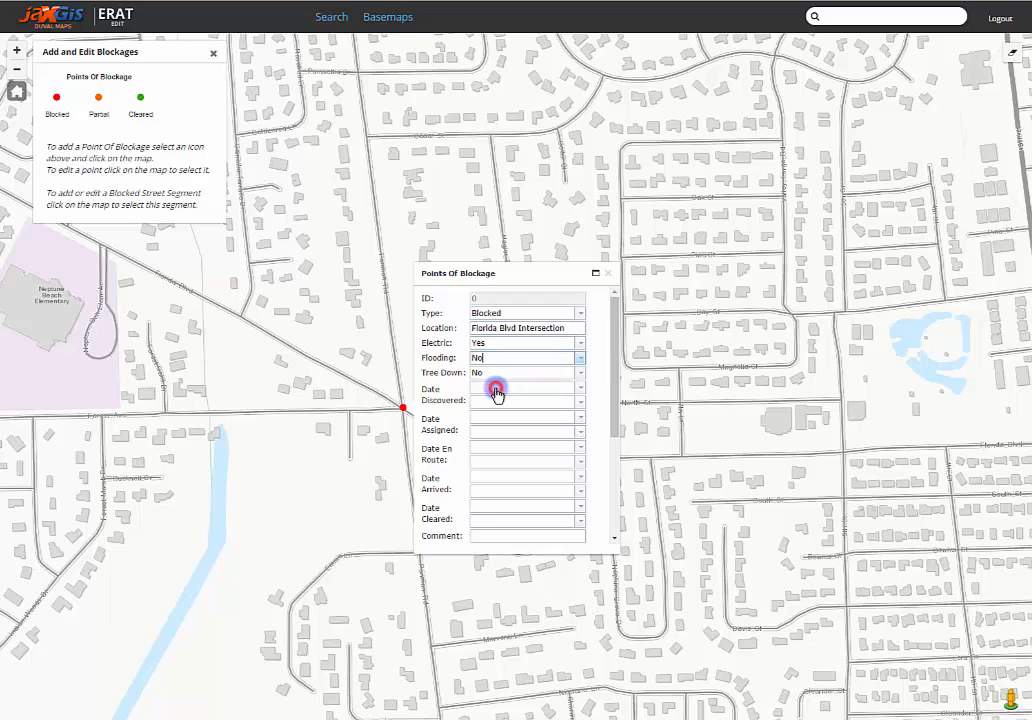
click(584, 374)
click(581, 376)
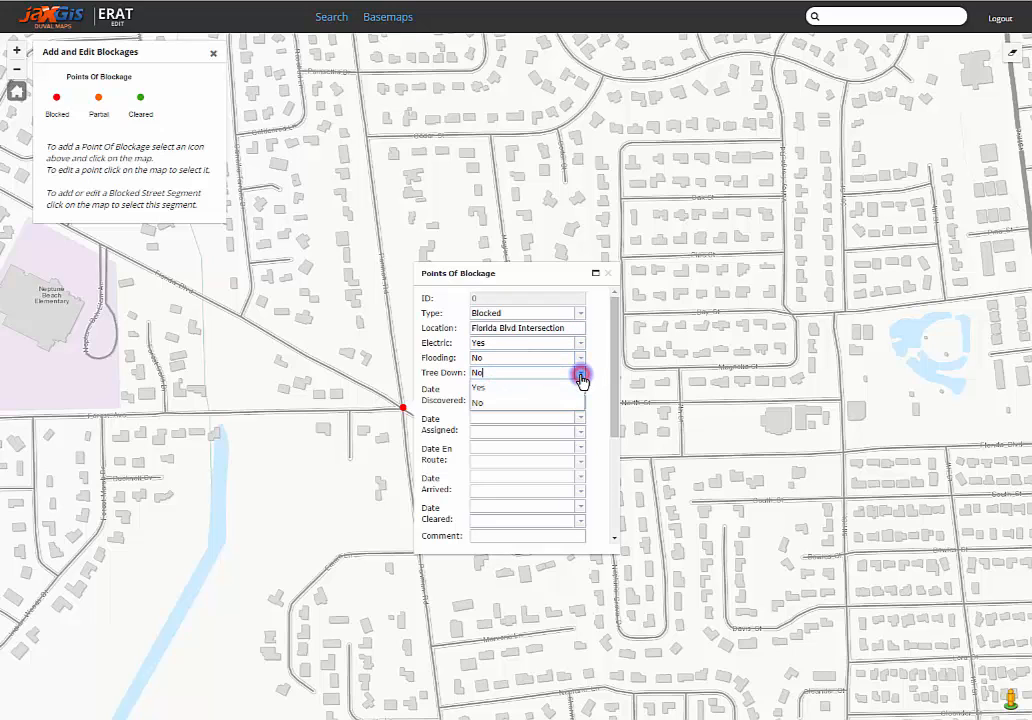
click(485, 392)
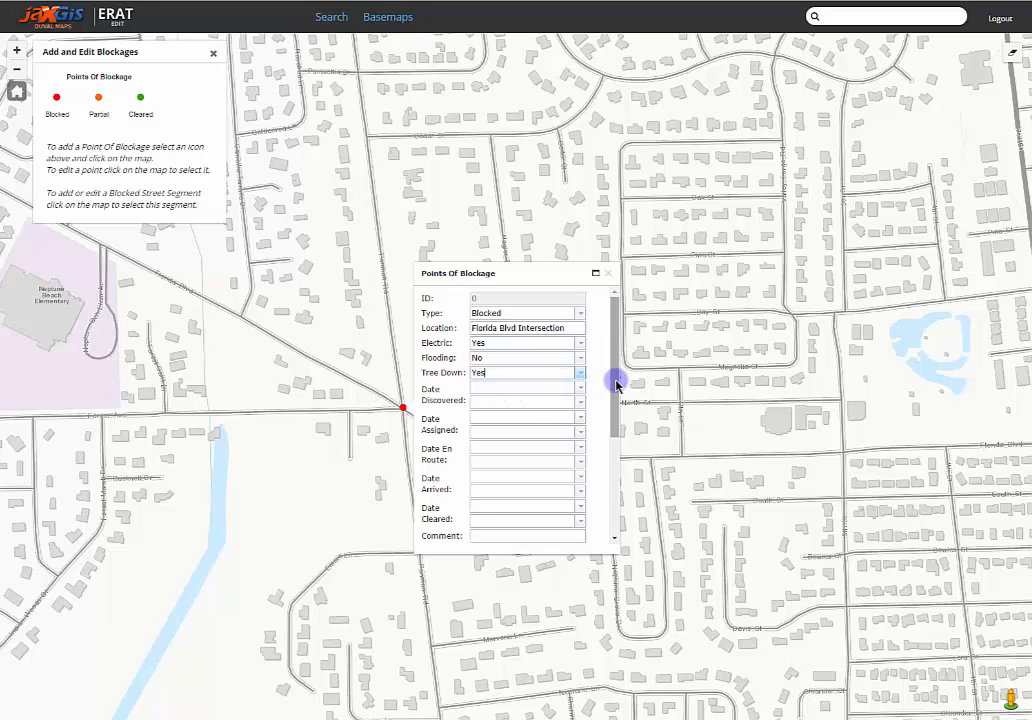
drag(615, 382, 610, 434)
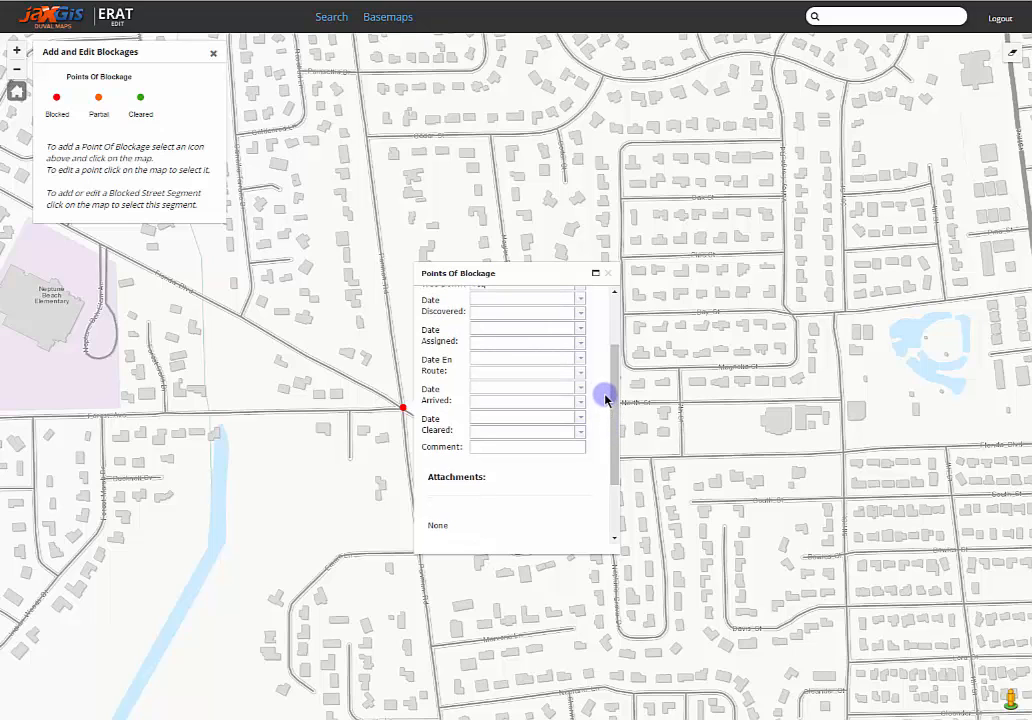
click(581, 301)
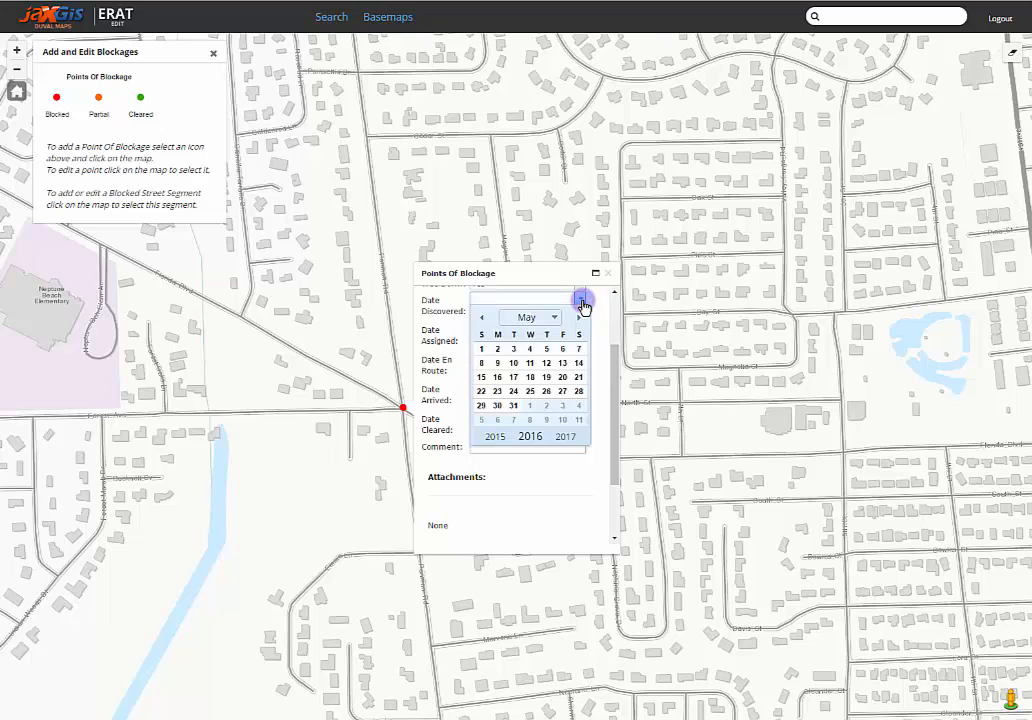
click(582, 301)
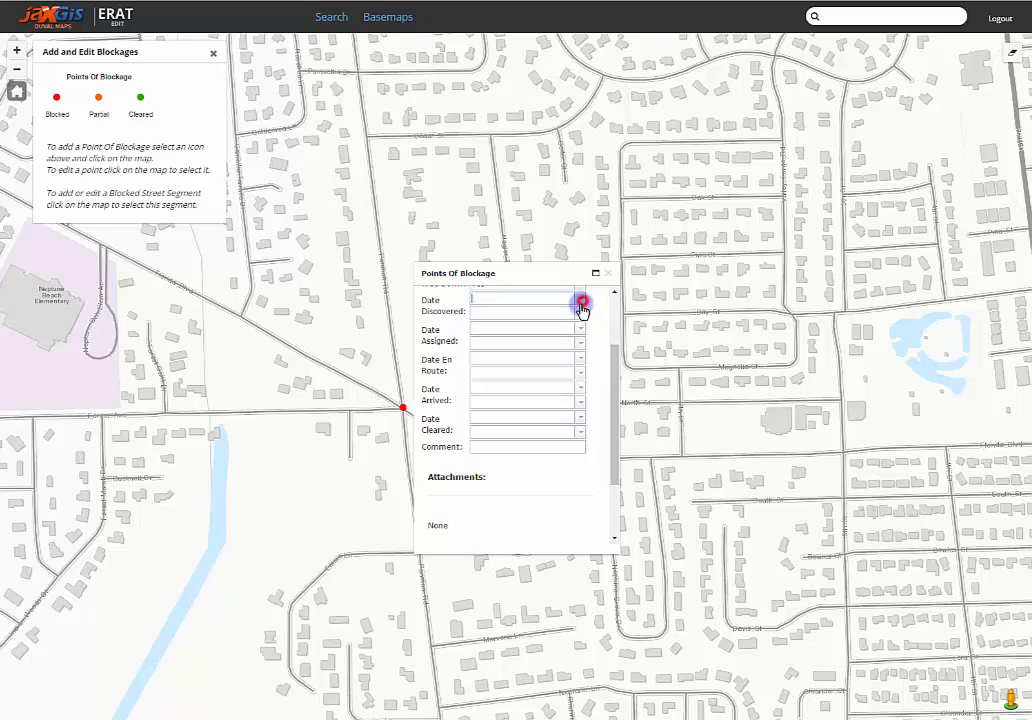
click(581, 316)
click(581, 316)
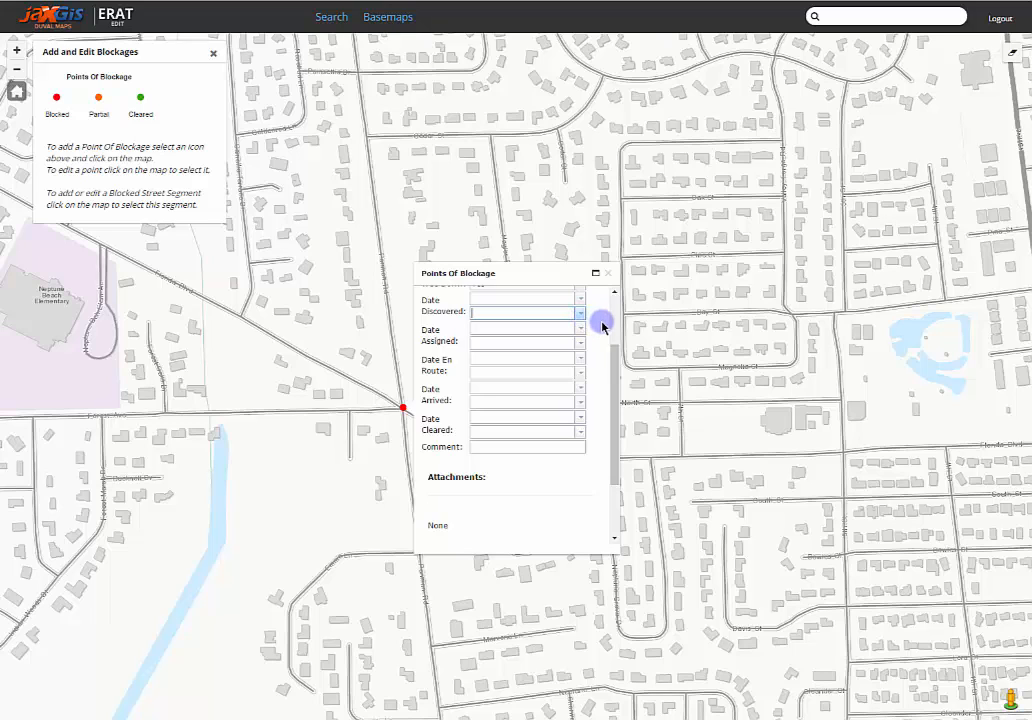
Step: Set both the Date Discovered and Date Assigned days of the blockage to 5/24/2016
scroll(612, 352, up, 1)
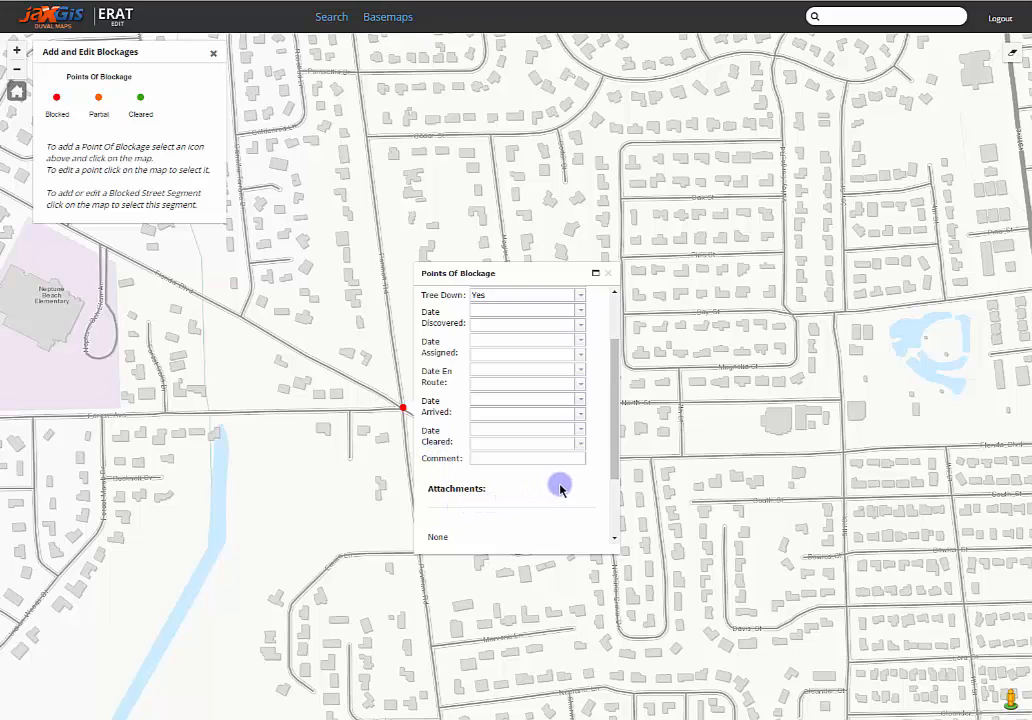
click(580, 313)
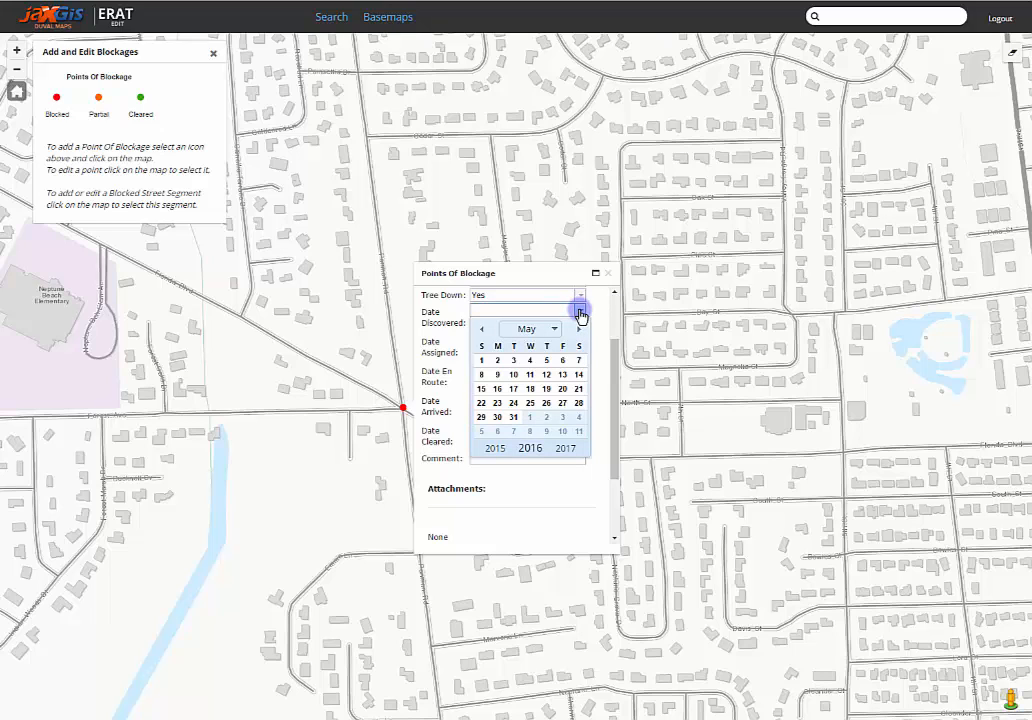
click(514, 404)
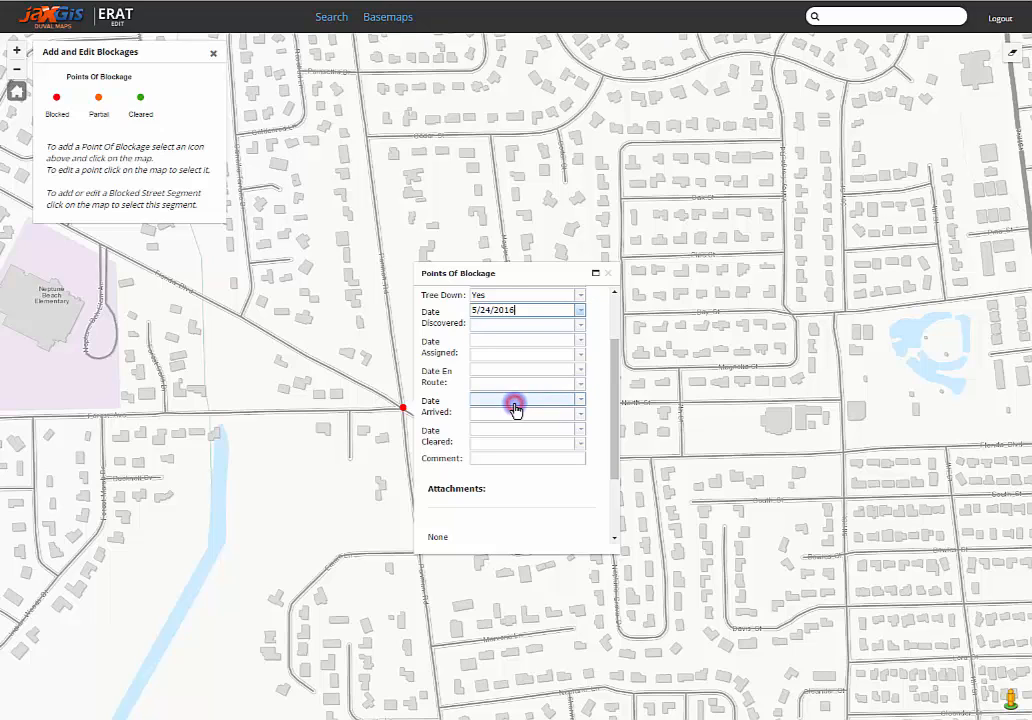
click(580, 341)
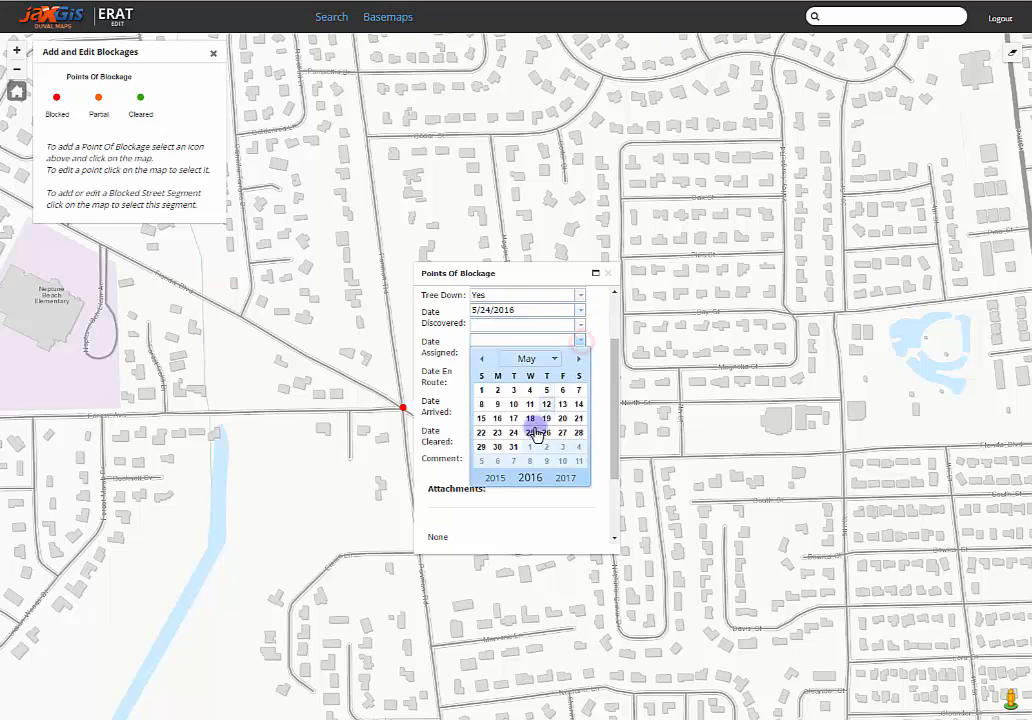
click(513, 432)
Step: Set the discovered time to 8:00:00 AM and the assigned time to 8:15:00 AM
click(580, 325)
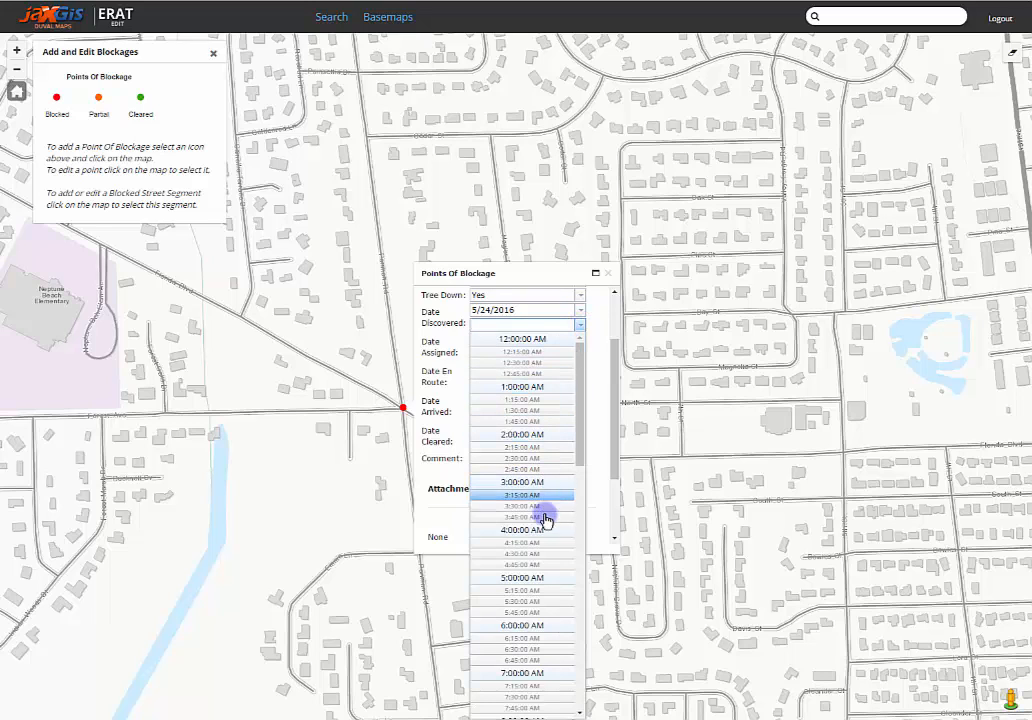
scroll(530, 640, down, 2)
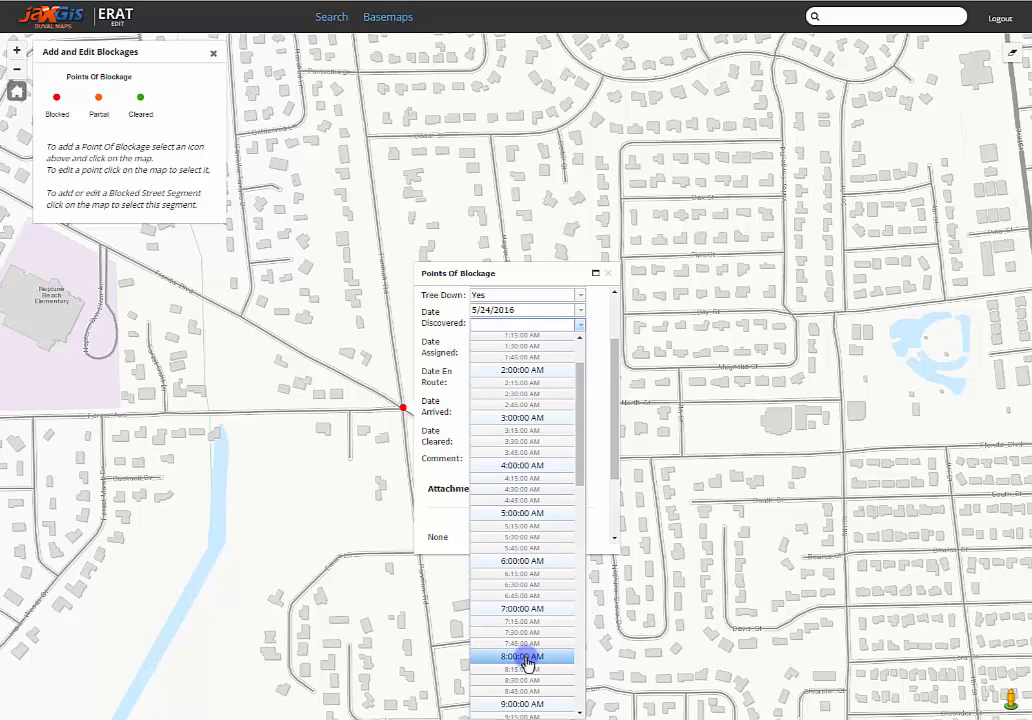
click(527, 658)
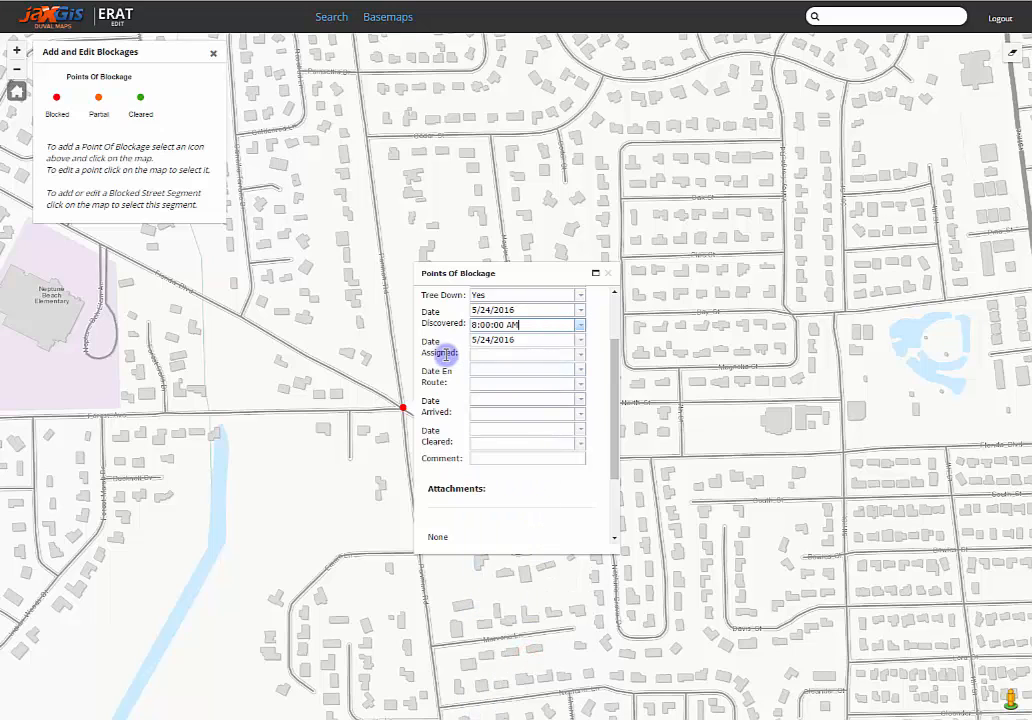
click(580, 356)
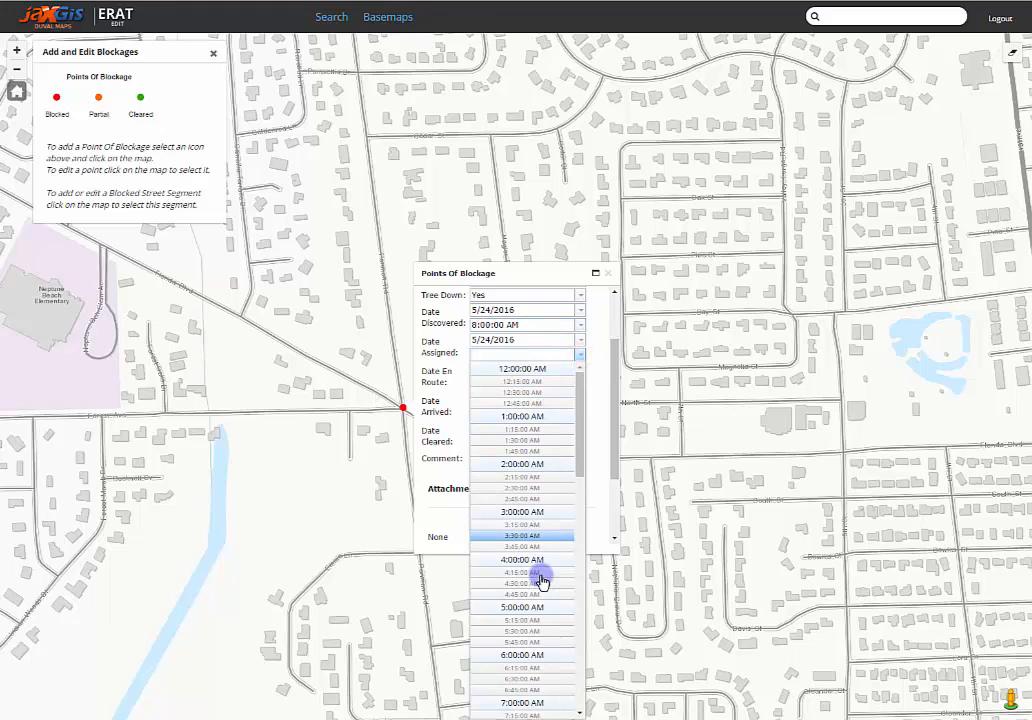
scroll(532, 617, down, 2)
scroll(534, 636, down, 3)
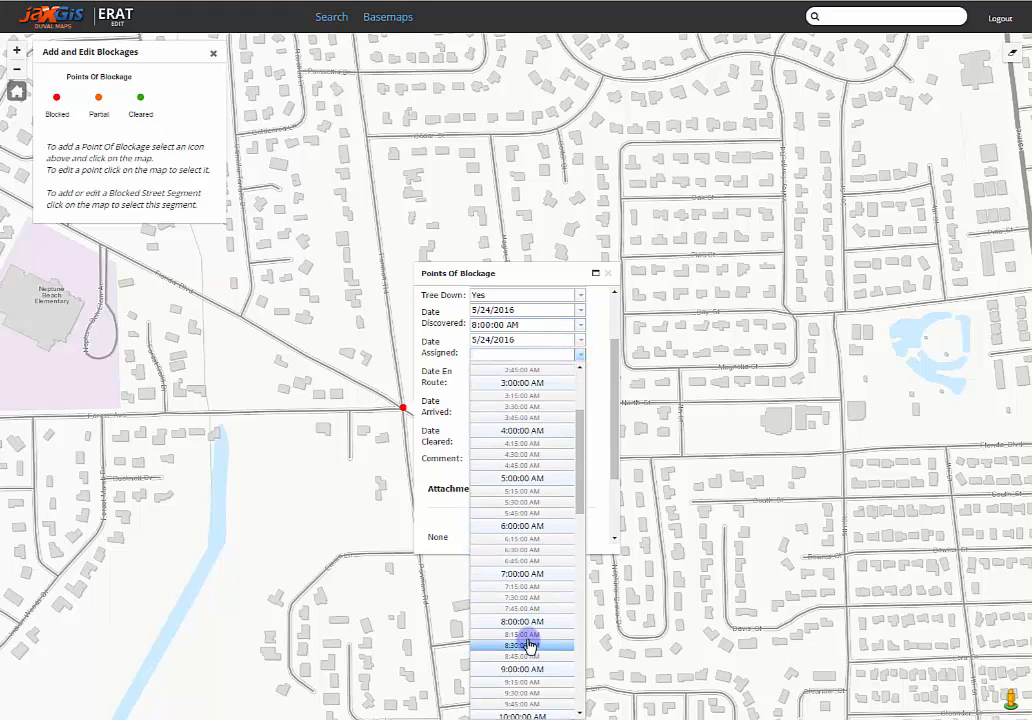
click(529, 643)
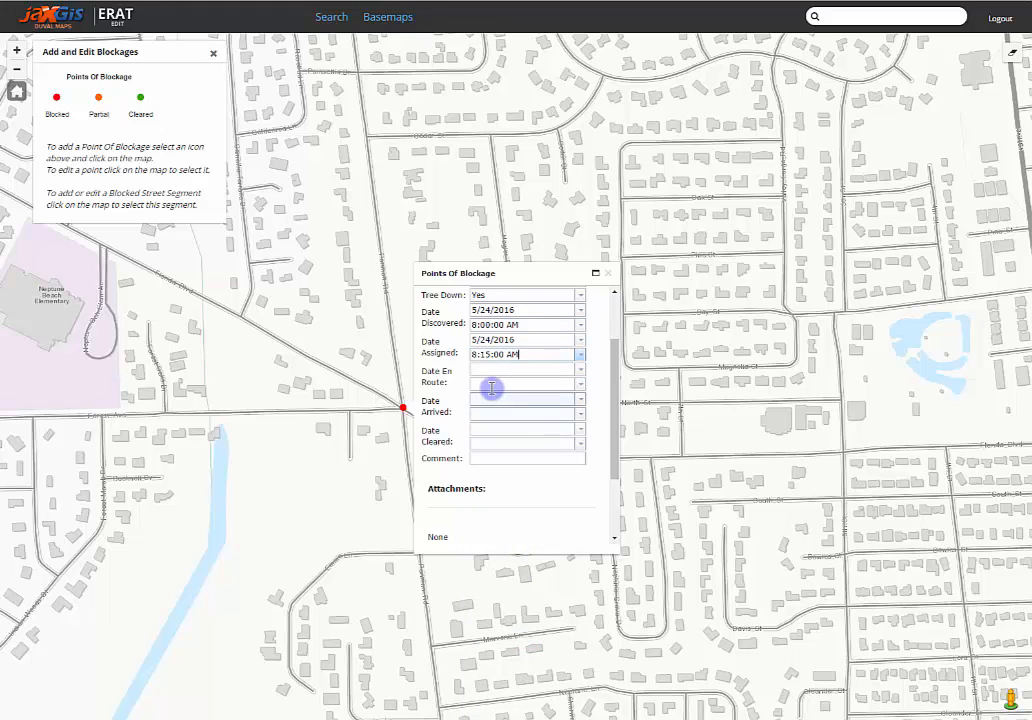
Step: Set the blockage's Date En Route to 5/24/2016 at 8:30:00 AM and close its attribute form
click(580, 371)
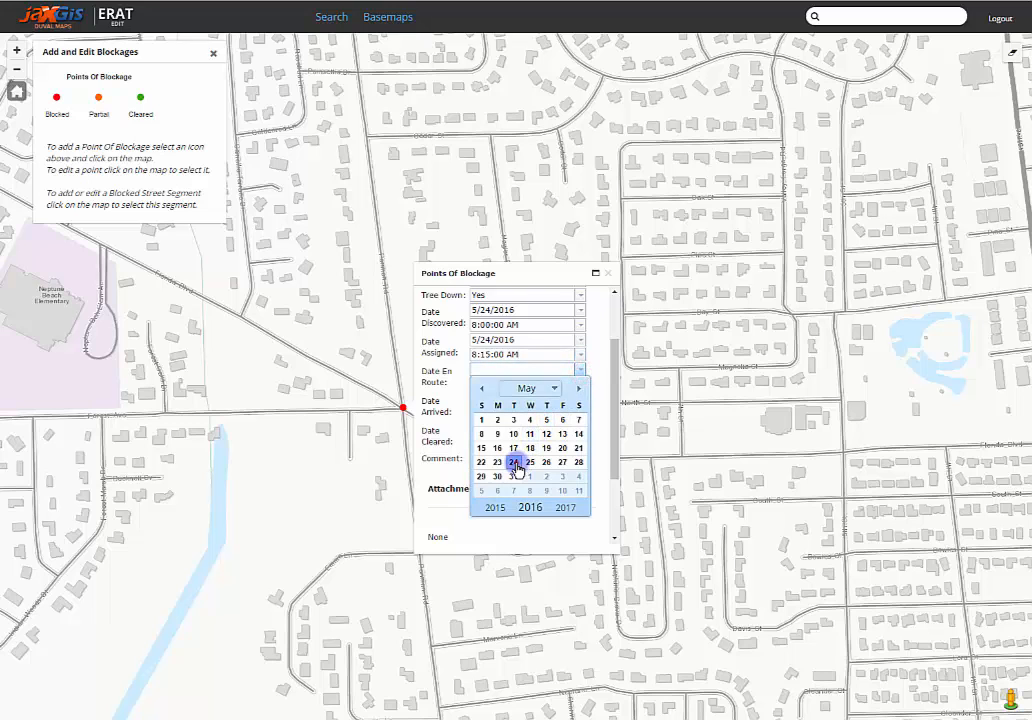
click(515, 461)
click(580, 394)
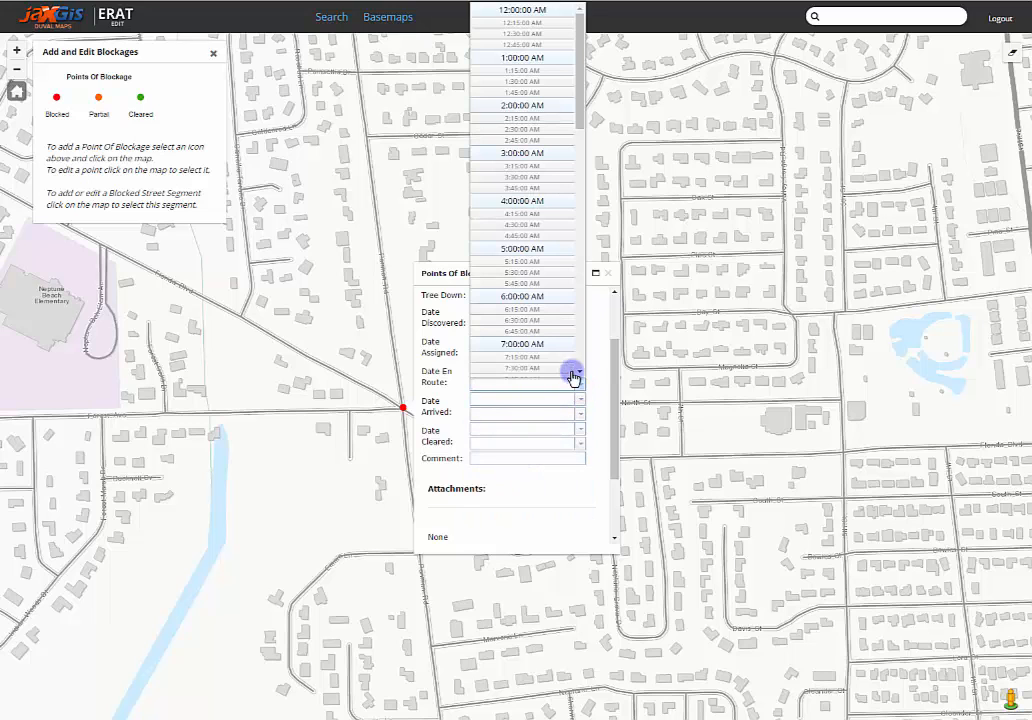
scroll(560, 357, down, 5)
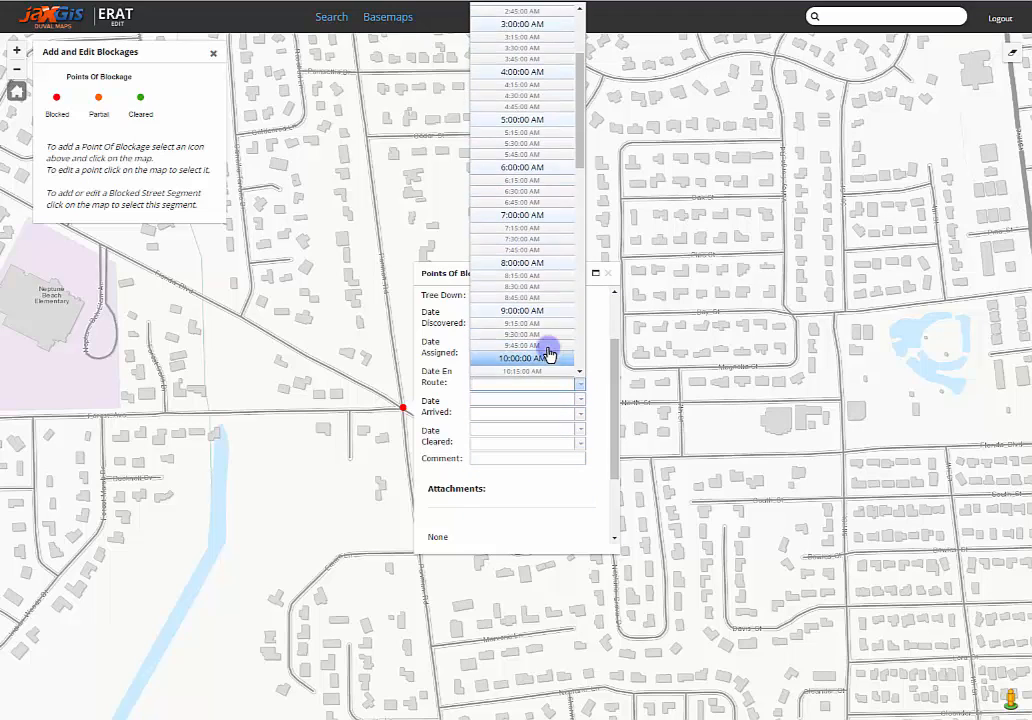
click(528, 286)
click(611, 274)
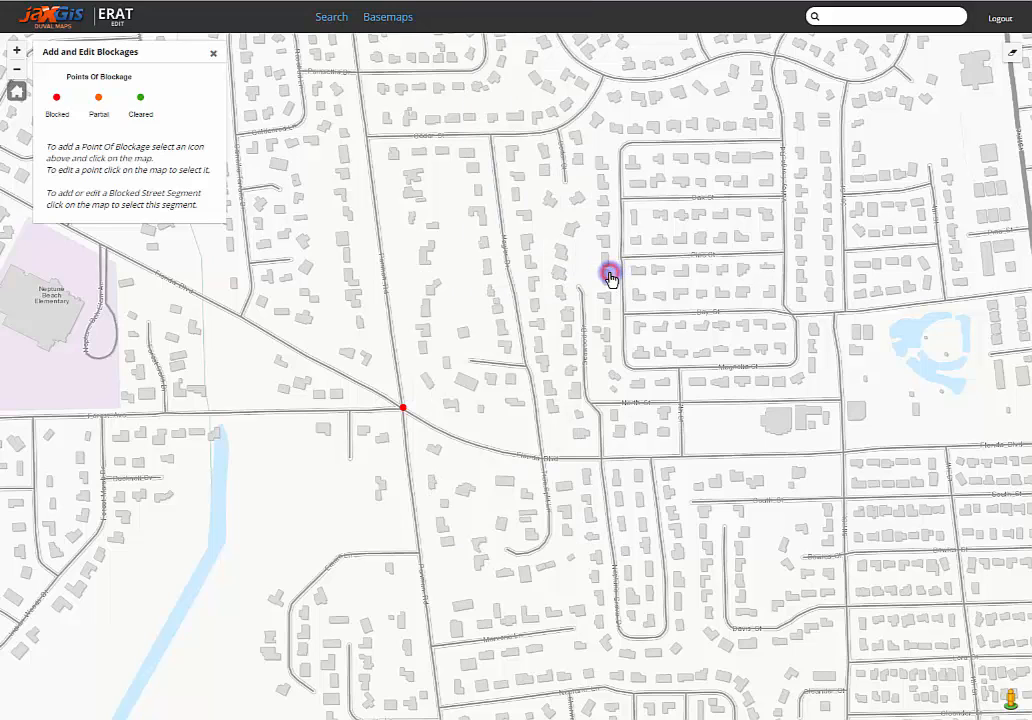
Step: Reopen the blockage point to review its attributes and view the attachment file chooser without picking a file
click(403, 407)
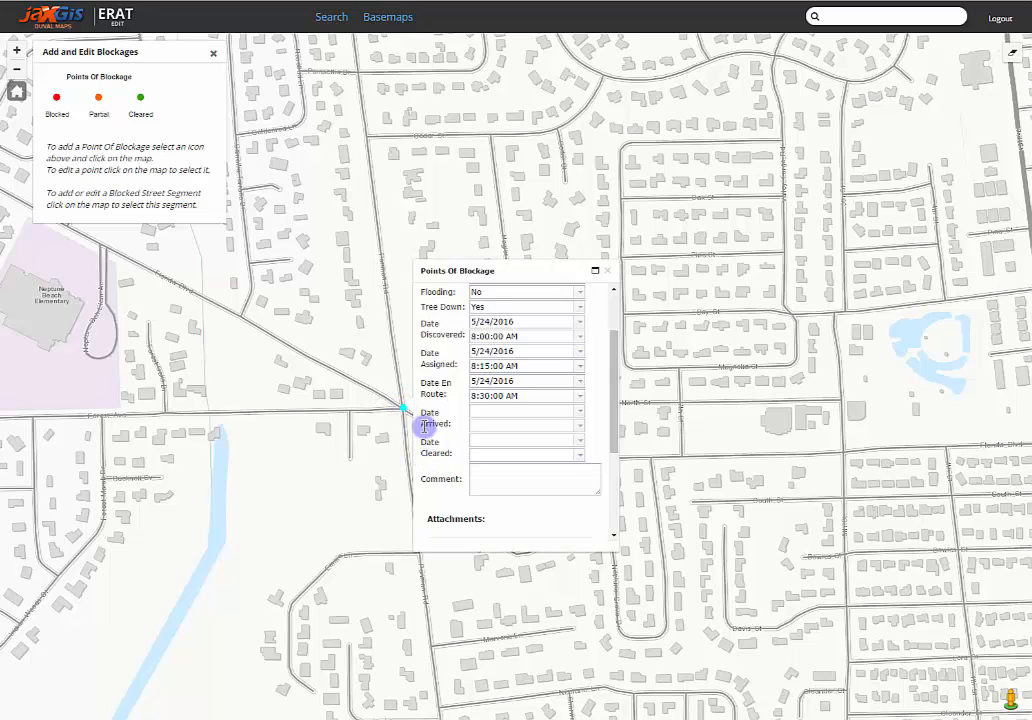
scroll(425, 422, up, 3)
scroll(430, 420, down, 5)
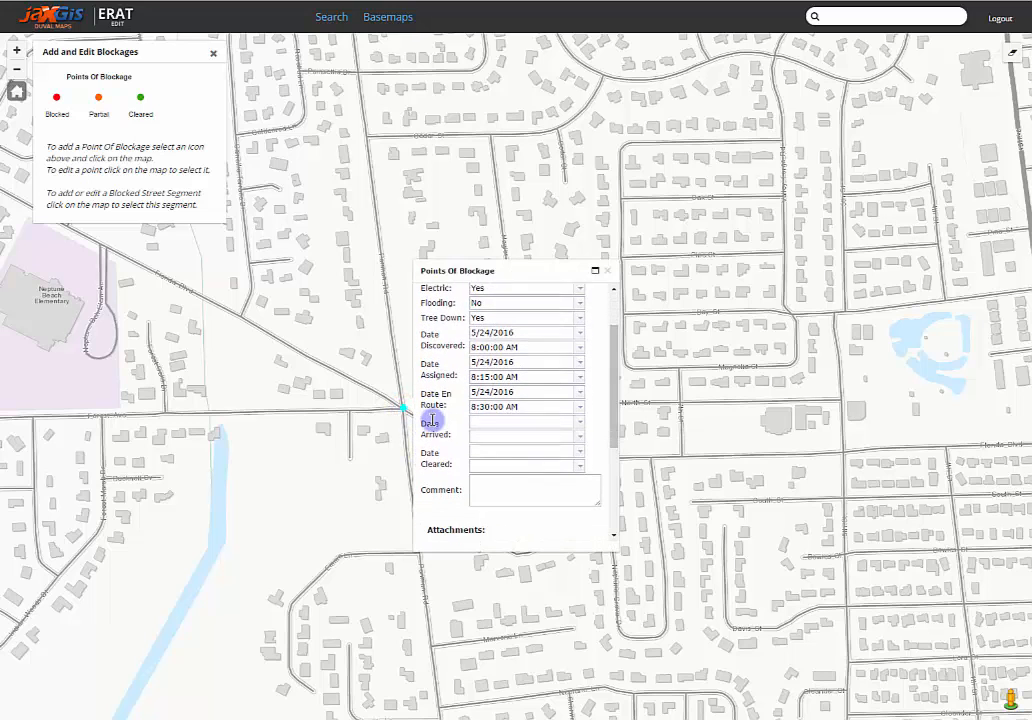
scroll(432, 420, down, 2)
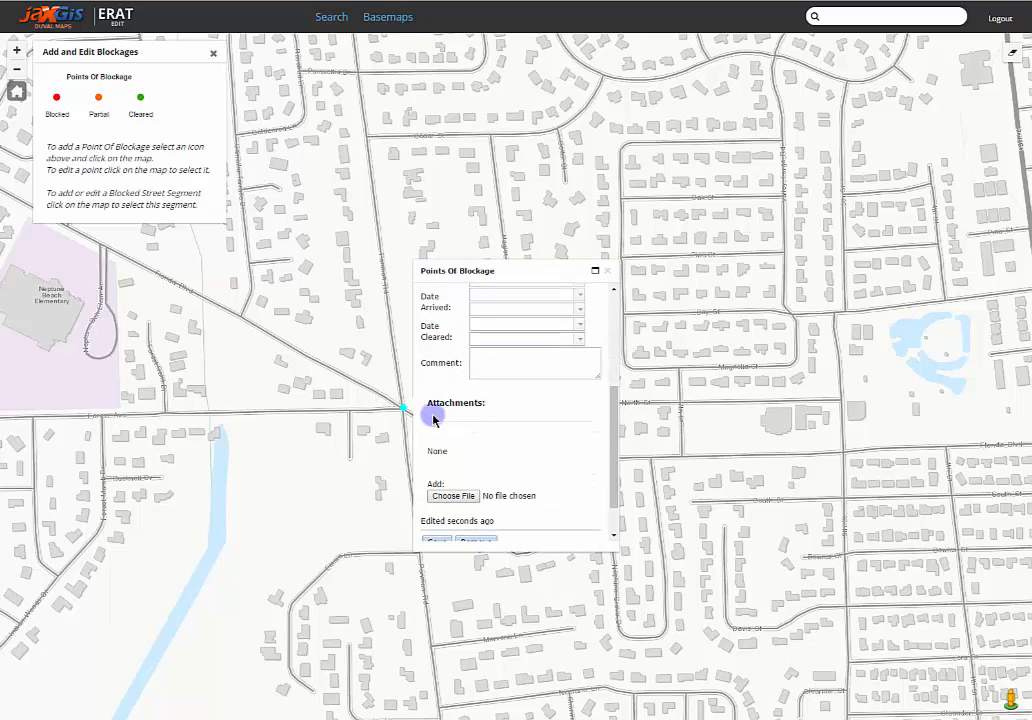
click(453, 498)
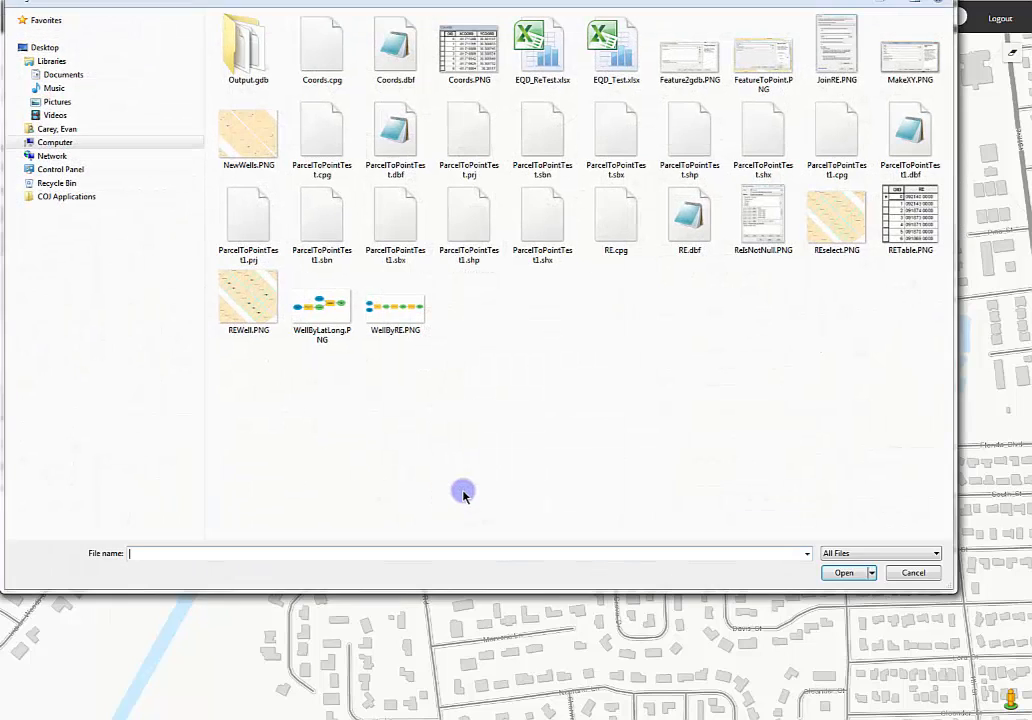
key(Escape)
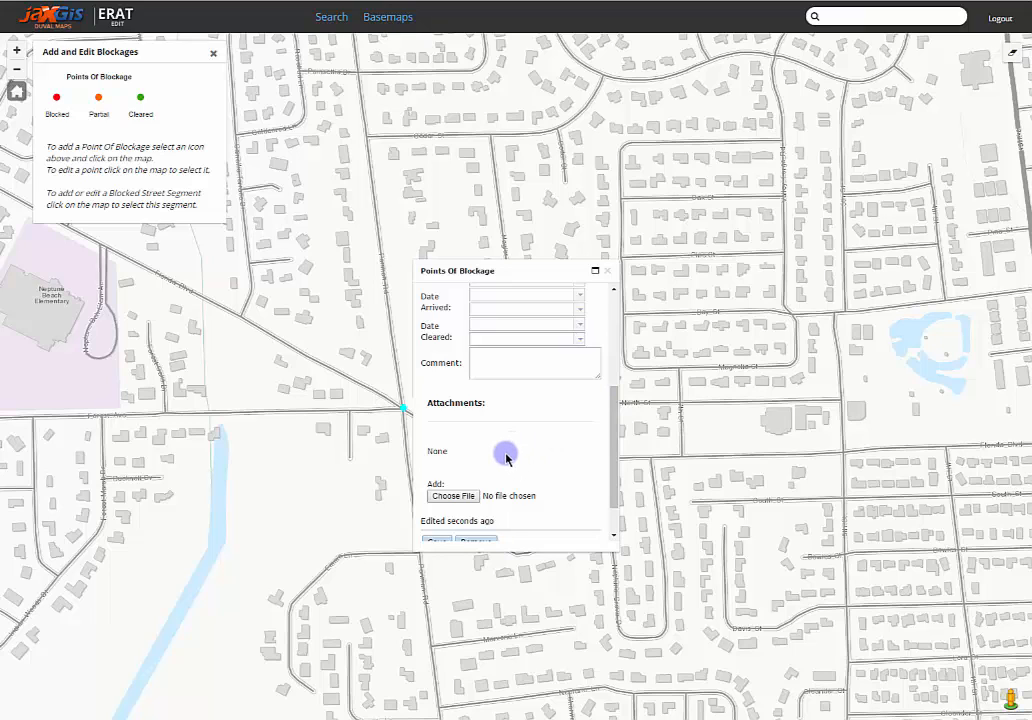
Step: Start removing the blockage point, cancel the deletion and close its attribute form
scroll(510, 455, down, 1)
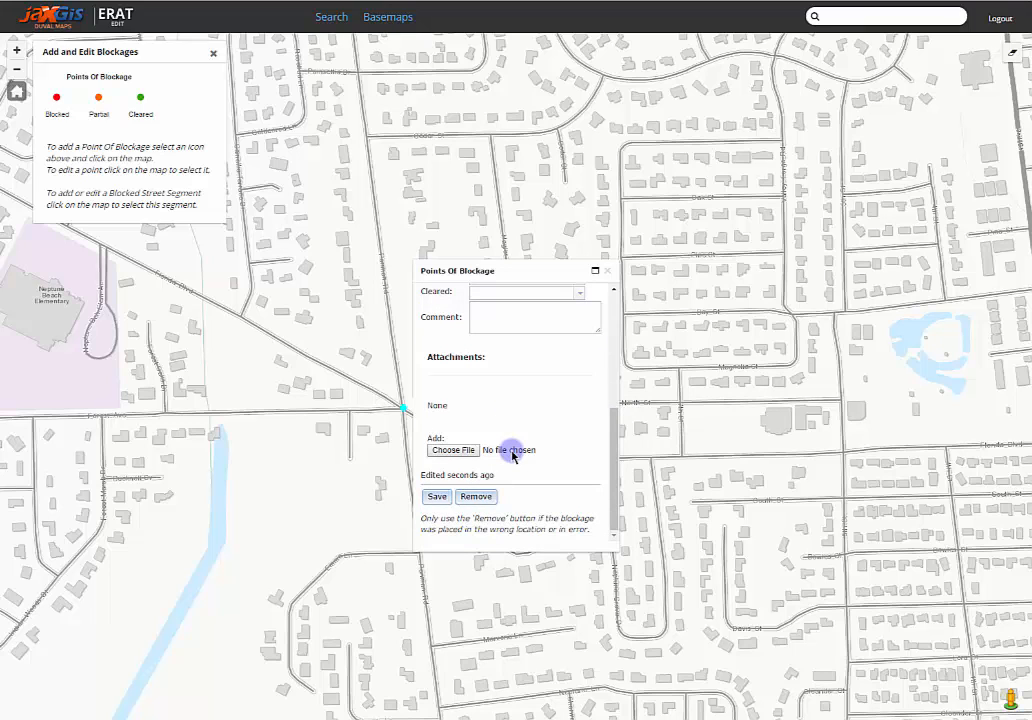
click(476, 498)
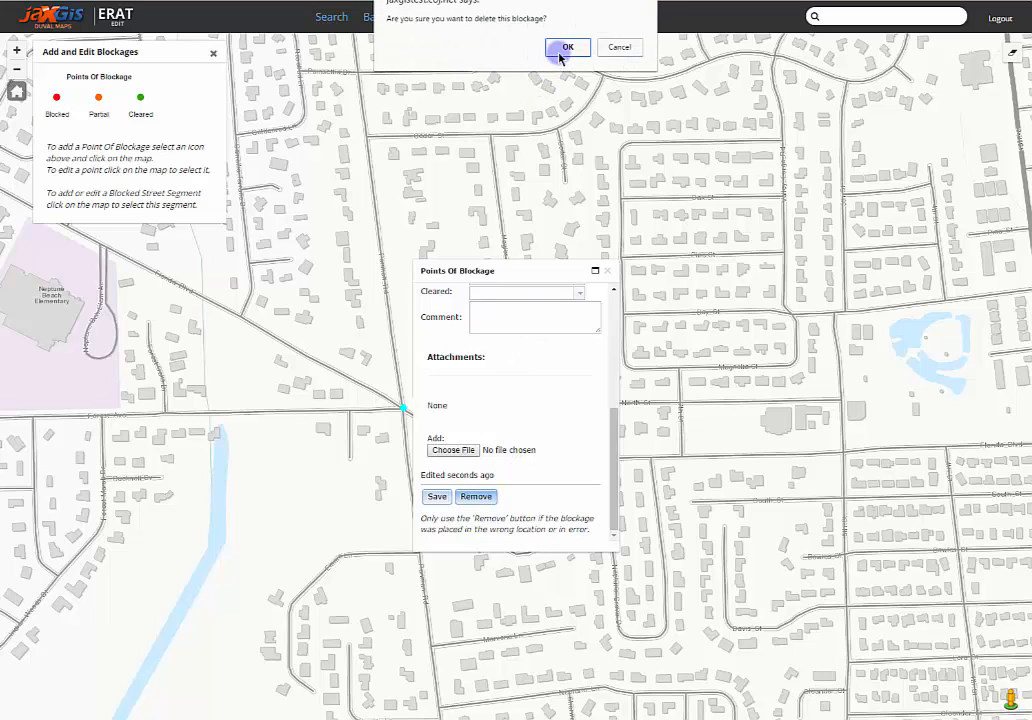
click(618, 47)
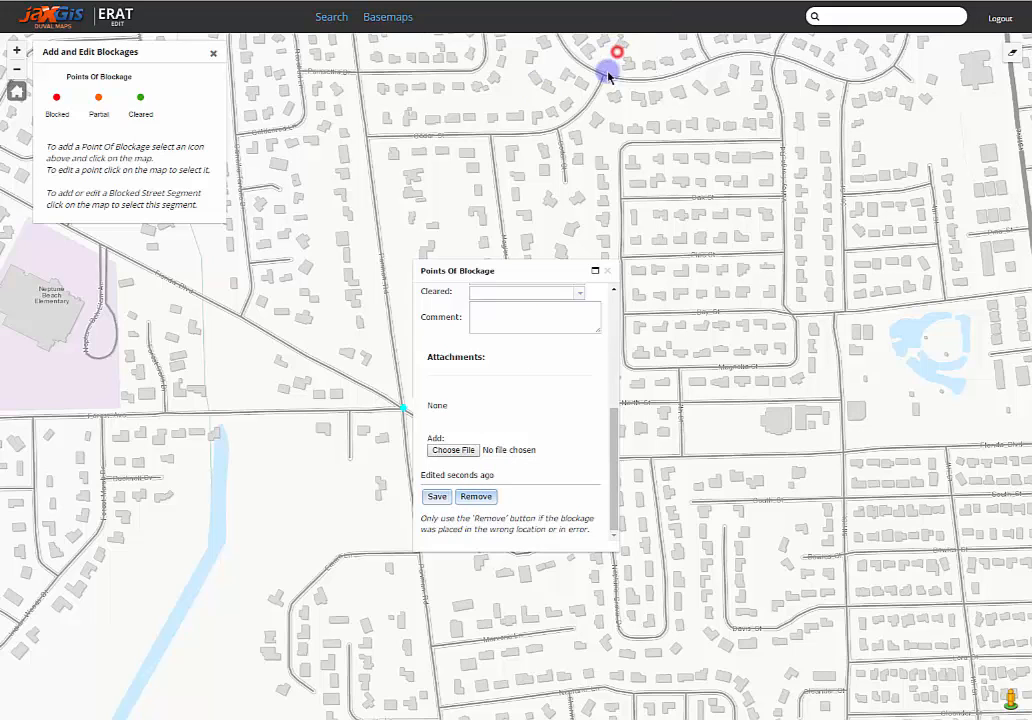
click(607, 272)
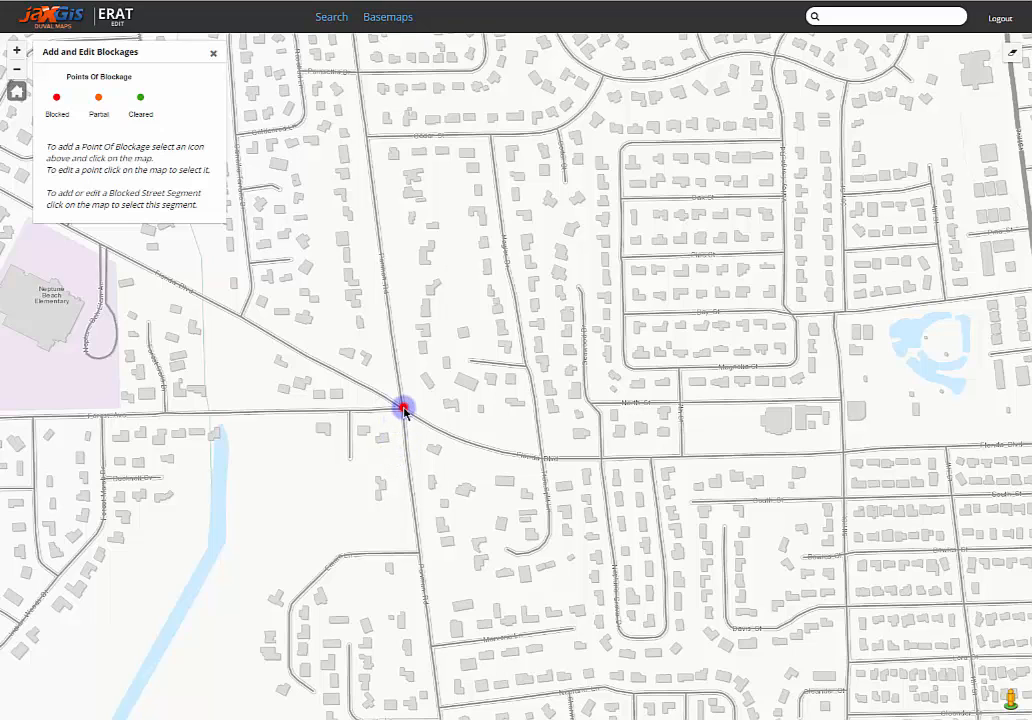
Step: Reopen the blockage point at the Florida Blvd intersection and set its Date Arrived to 5/24/2016 at 9:00:00 AM
click(403, 408)
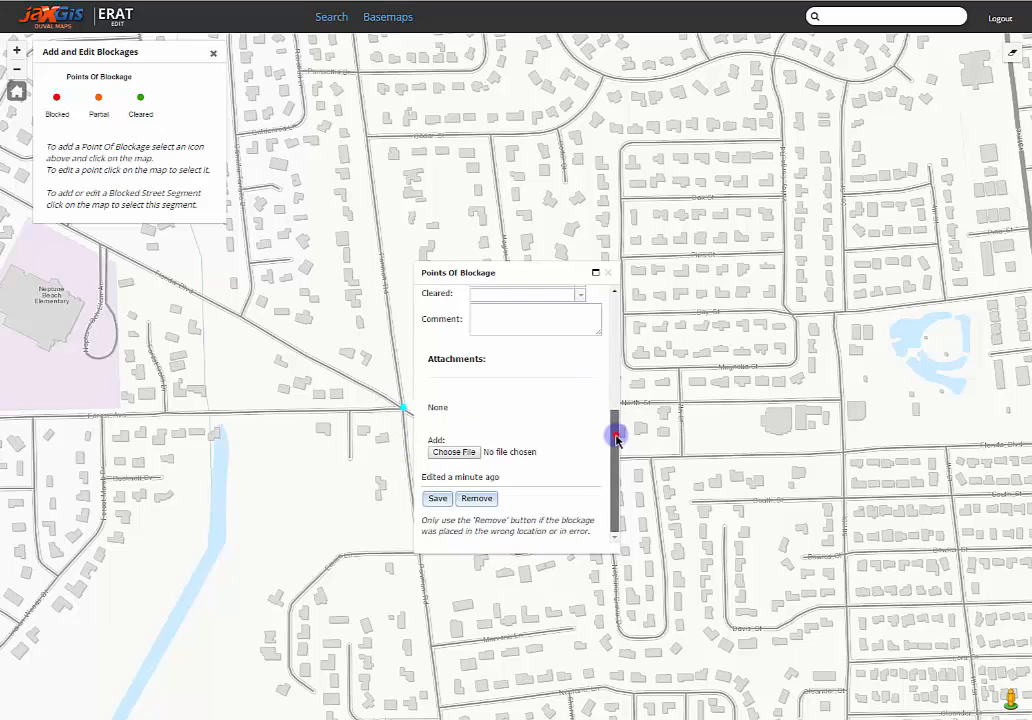
drag(615, 433, 615, 380)
click(583, 385)
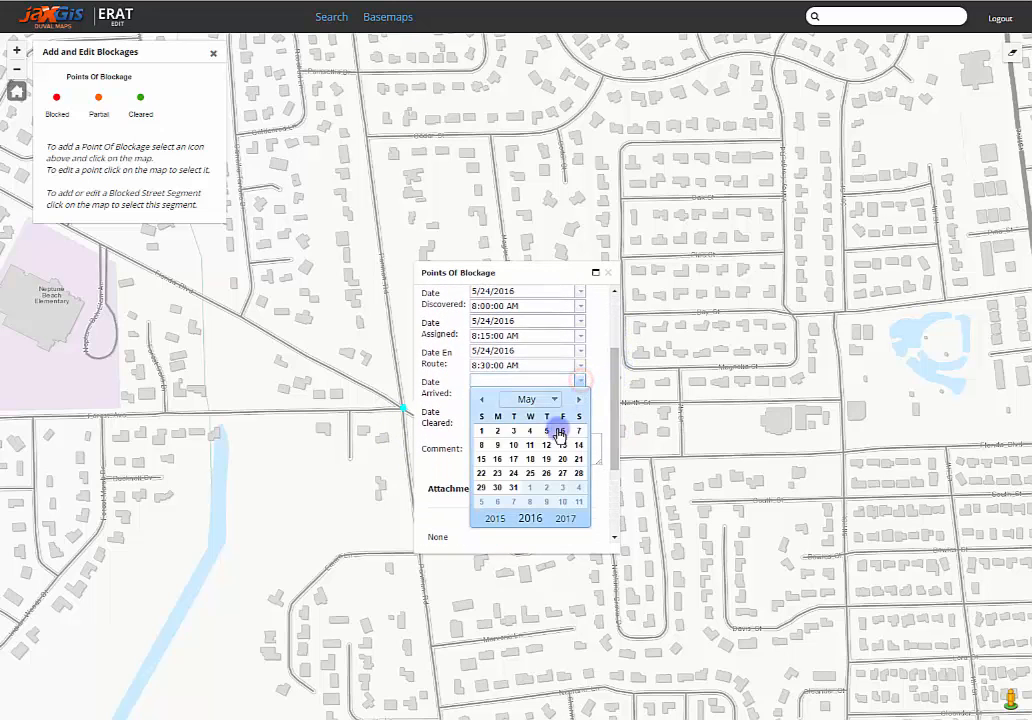
click(519, 477)
click(579, 394)
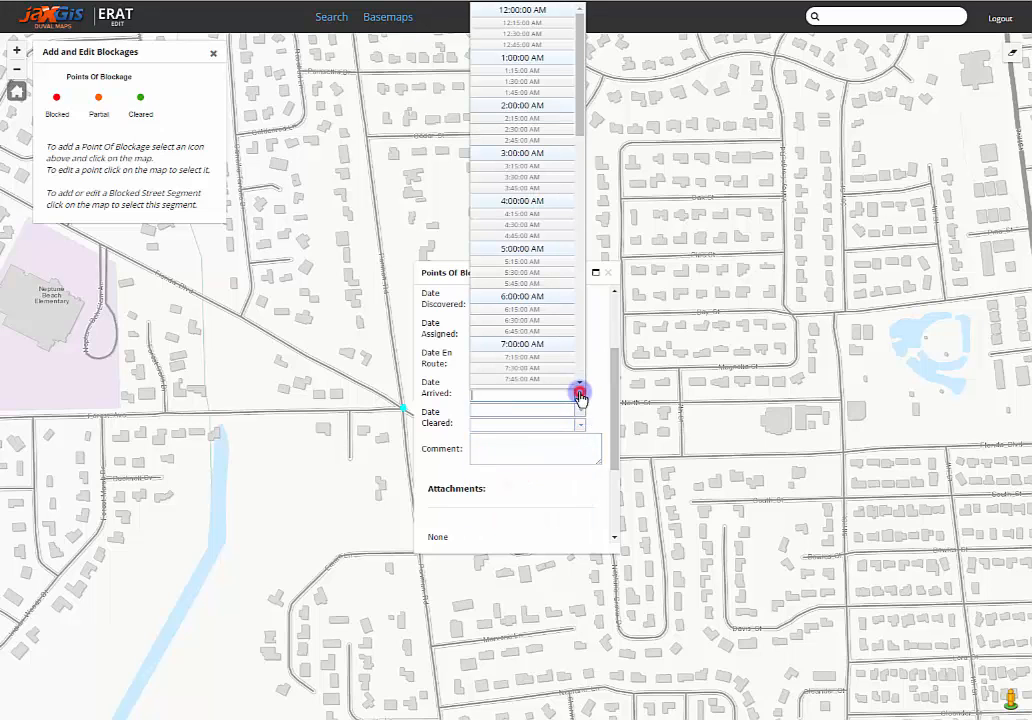
scroll(568, 376, down, 1)
scroll(567, 376, down, 5)
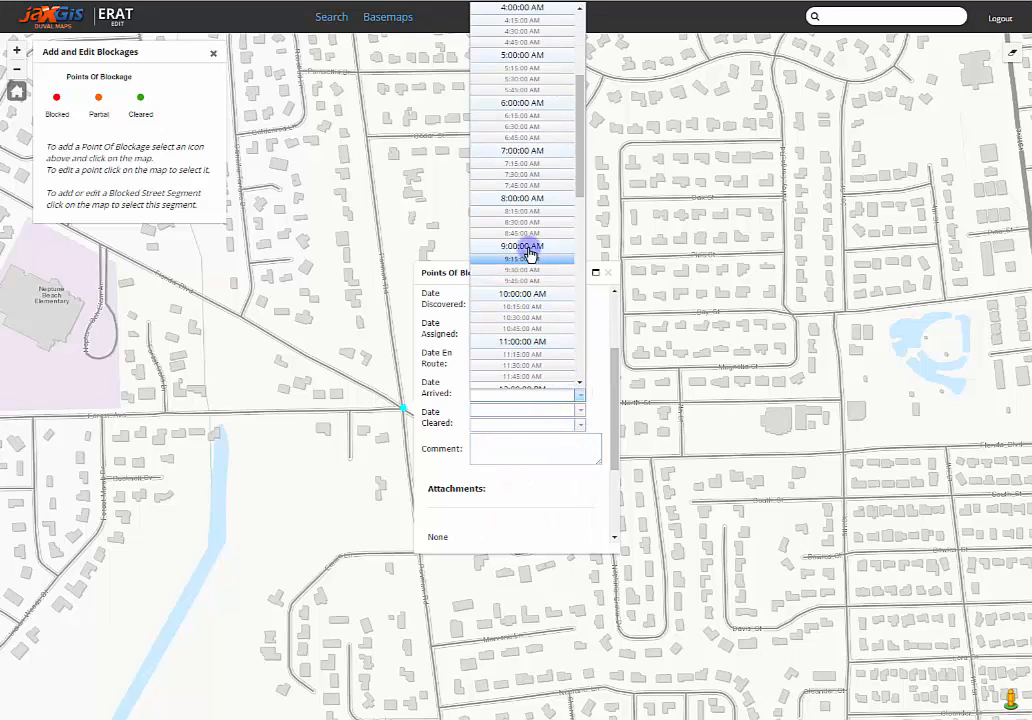
click(527, 244)
Step: Set the blockage's Date Cleared to 5/24/2016 at 10:00:00 AM
click(580, 408)
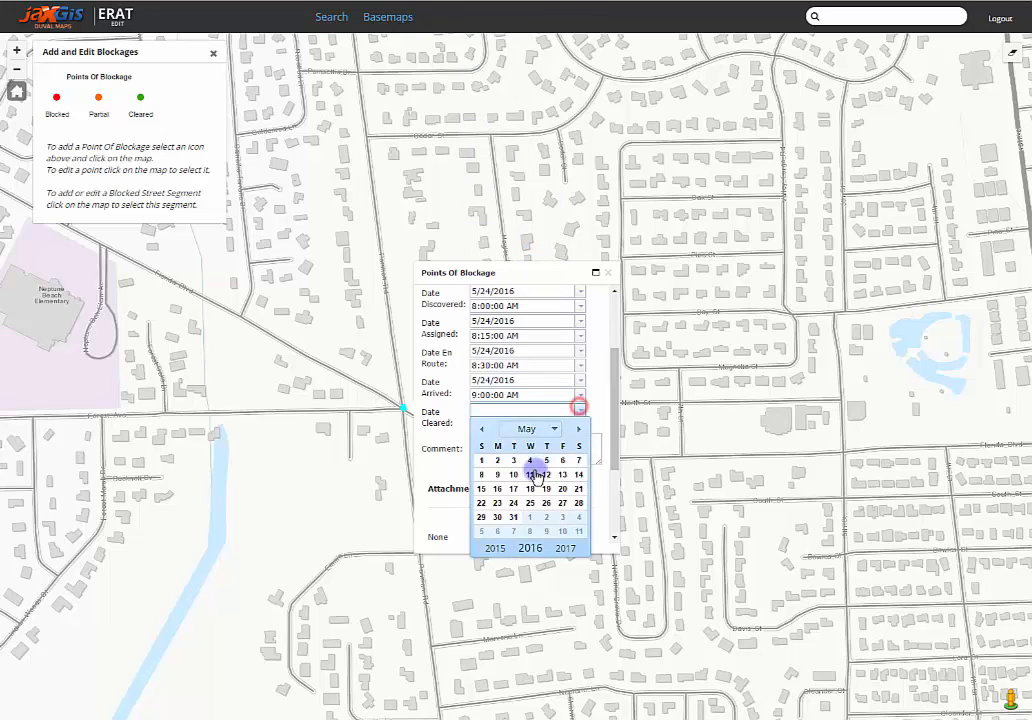
click(515, 503)
click(579, 424)
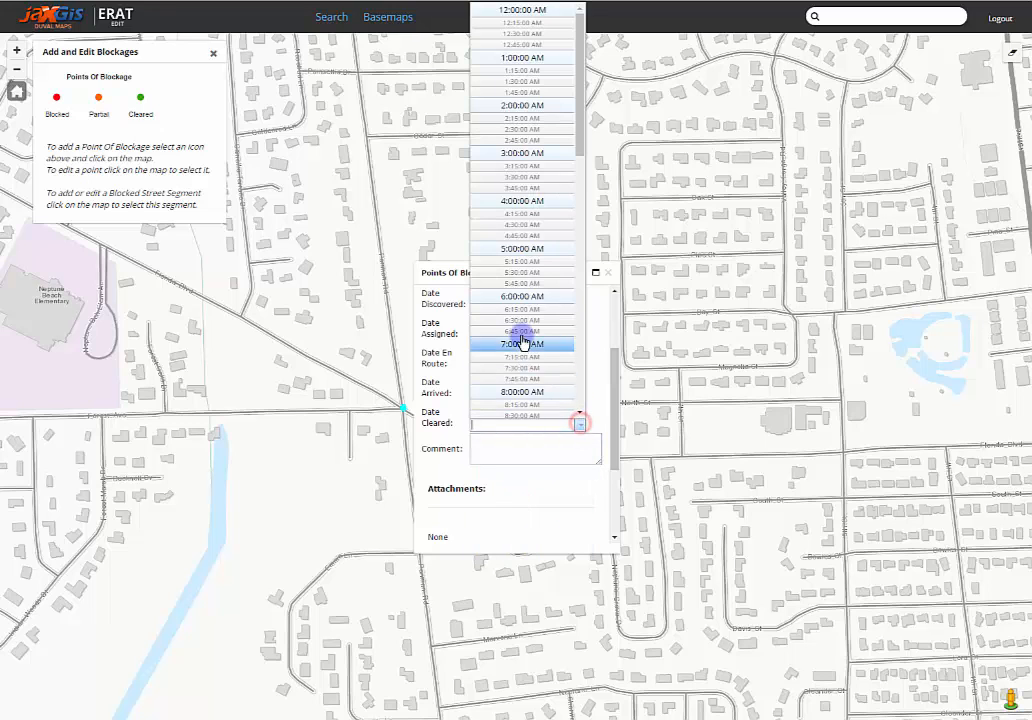
scroll(524, 355, down, 4)
click(521, 358)
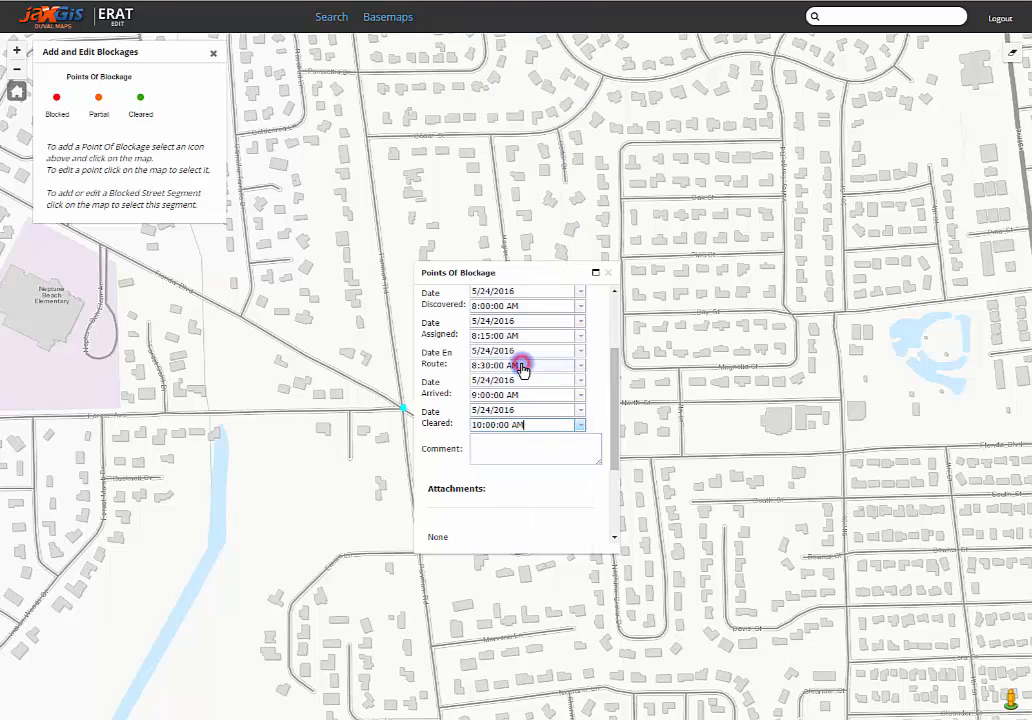
Step: Change the blockage type to Cleared and save the point's attributes
scroll(596, 364, up, 3)
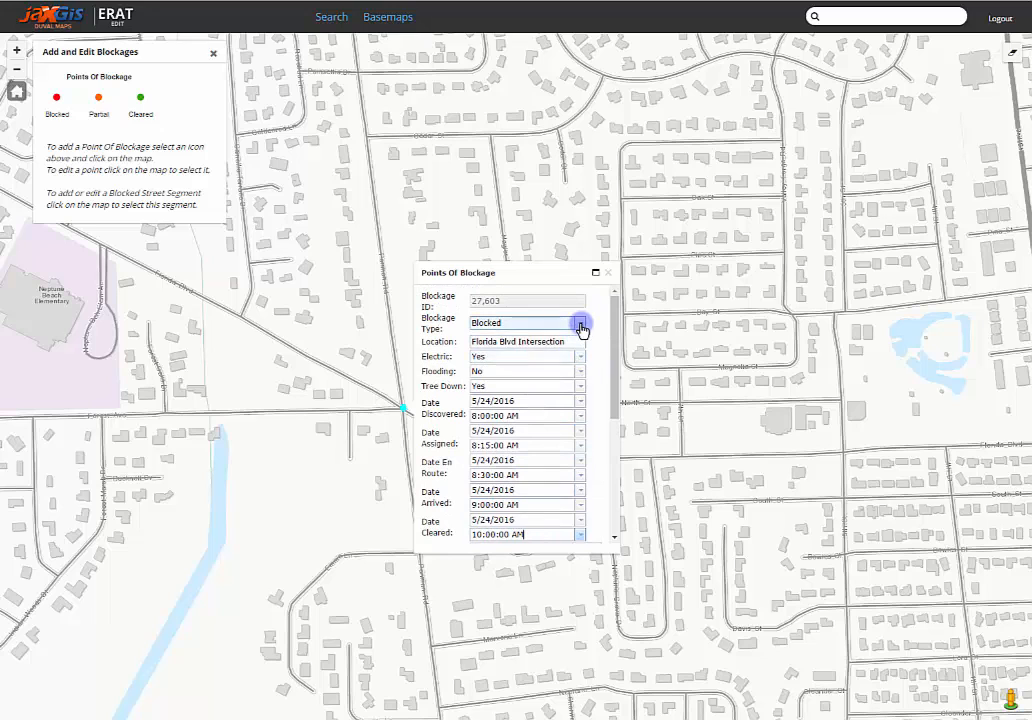
click(581, 322)
click(490, 367)
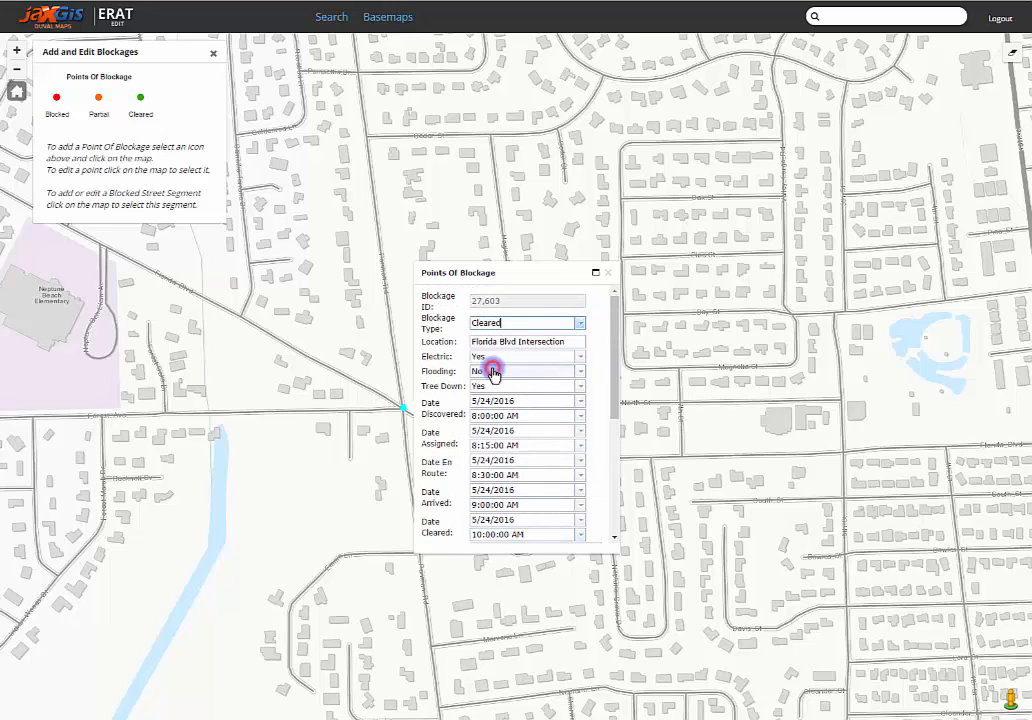
scroll(512, 430, down, 3)
click(438, 494)
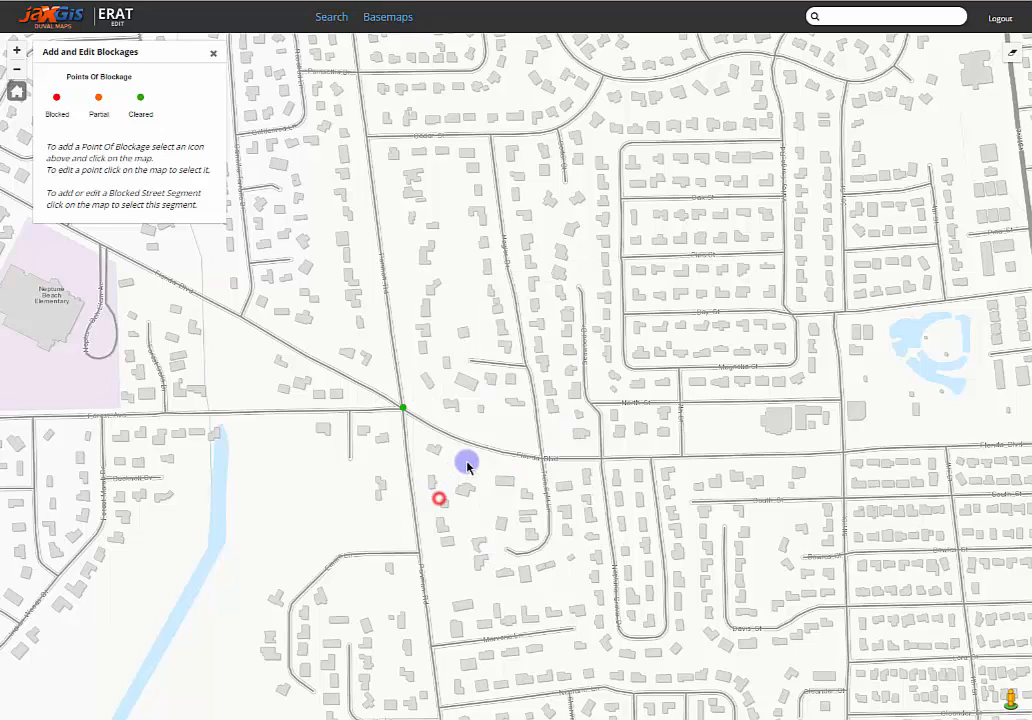